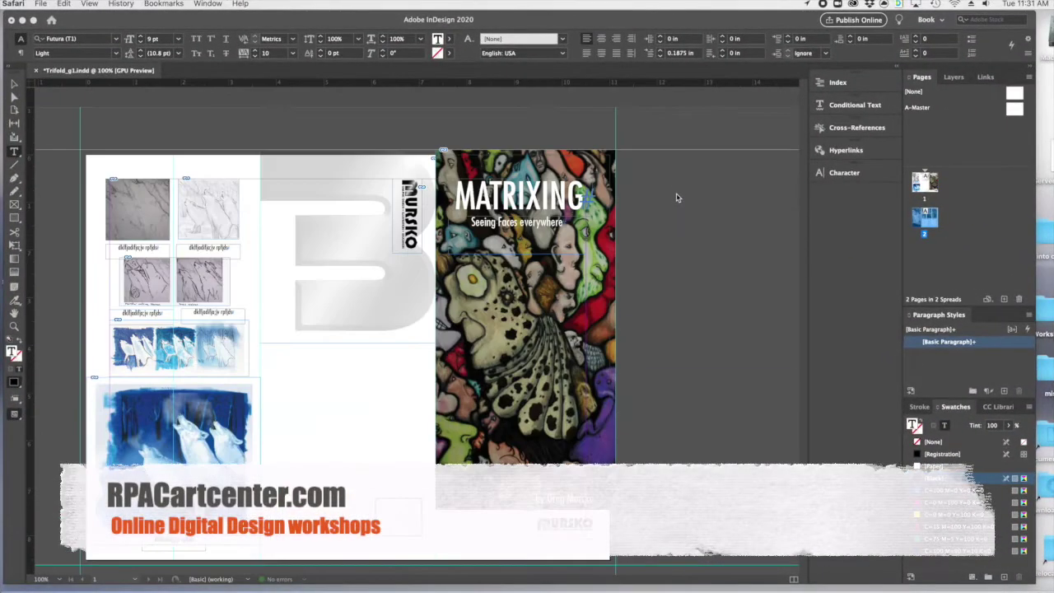
Inspect the cover by selecting the large artwork frame and the rotated MURSKO text frame, then deselect.
{"action": "scroll", "coordinate": [676, 198], "scroll_direction": "down", "scroll_amount": 5}
{"action": "scroll", "coordinate": [677, 198], "scroll_direction": "up", "scroll_amount": 5}
{"action": "scroll", "coordinate": [676, 197], "scroll_direction": "down", "scroll_amount": 1}
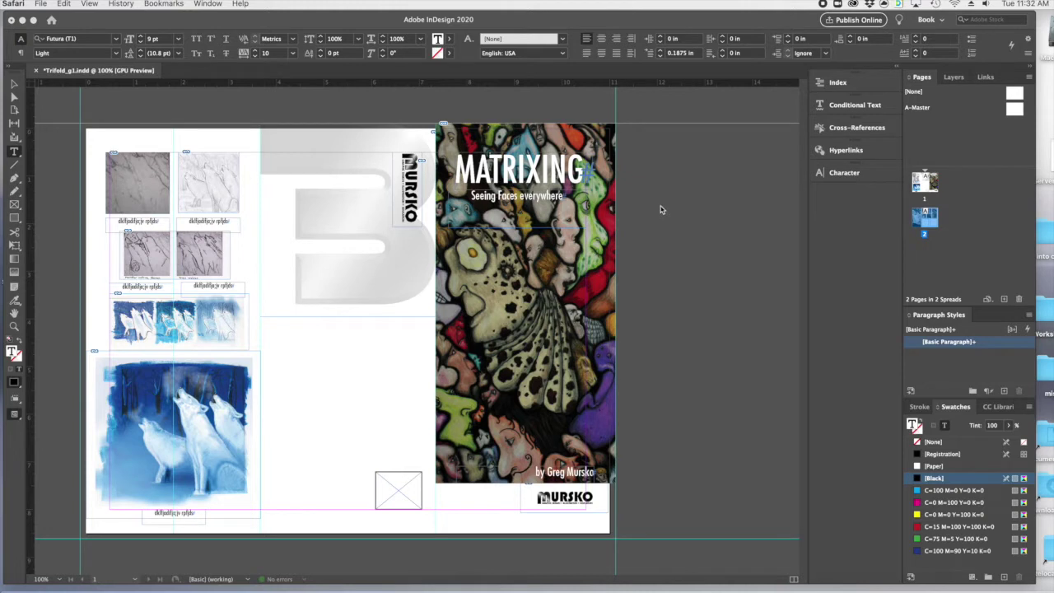
{"action": "left_click", "coordinate": [533, 340]}
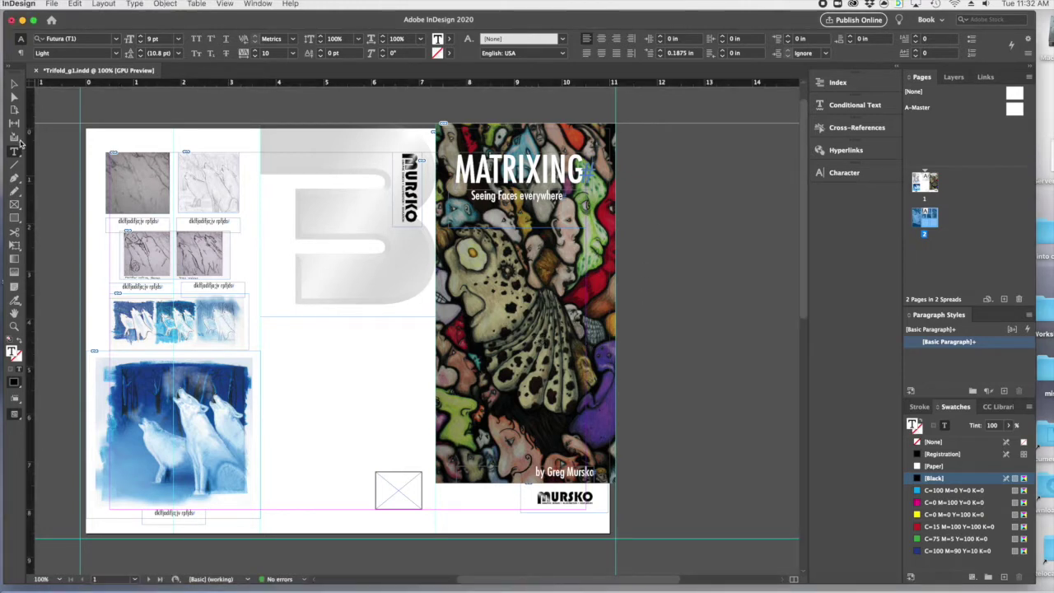
{"action": "left_click", "coordinate": [14, 83]}
{"action": "left_click", "coordinate": [515, 355]}
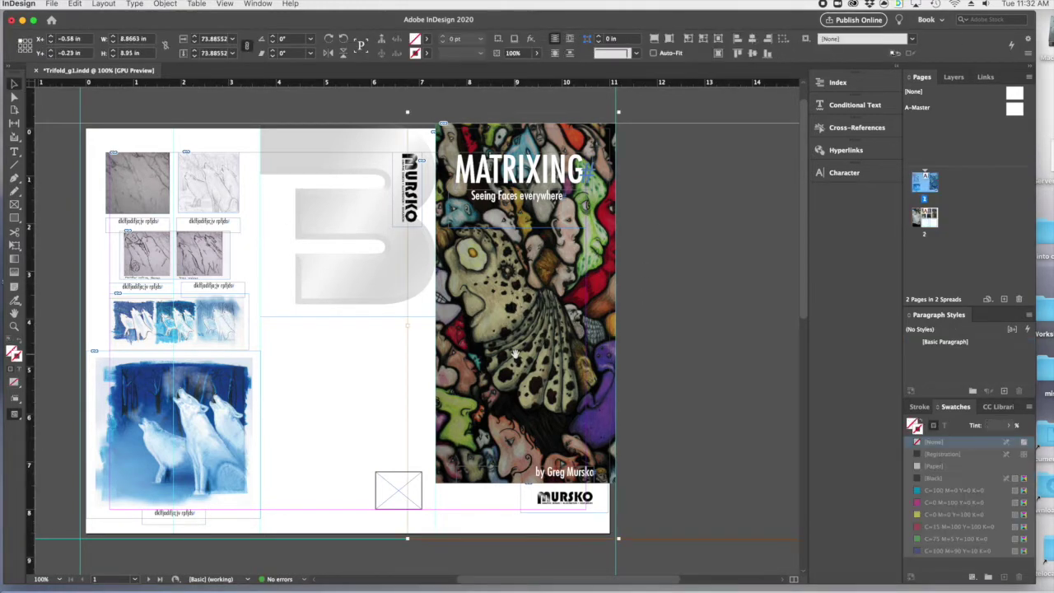
{"action": "left_click", "coordinate": [409, 217]}
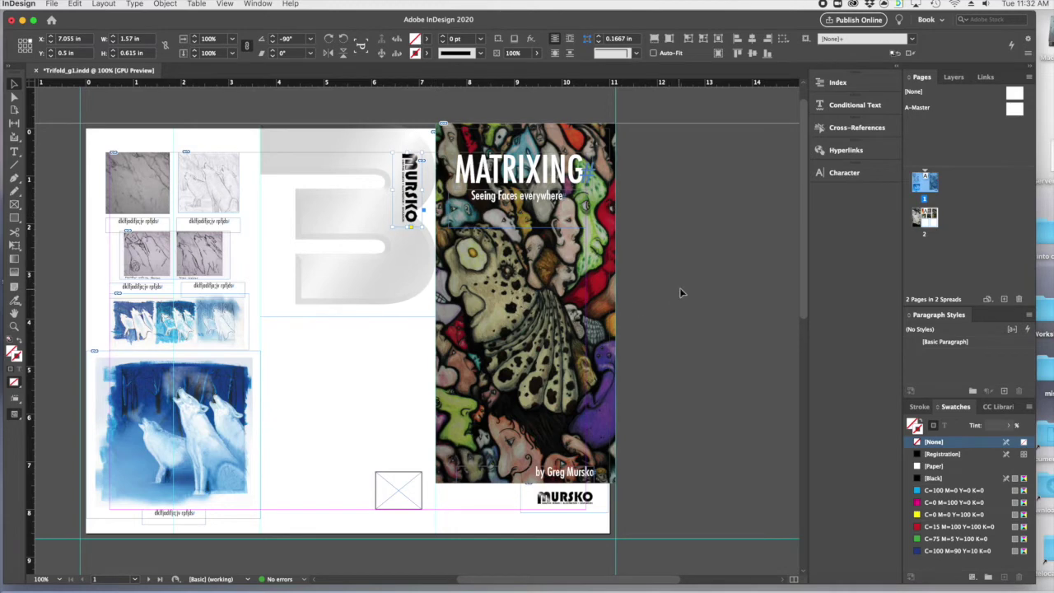
{"action": "scroll", "coordinate": [680, 293], "scroll_direction": "down", "scroll_amount": 1}
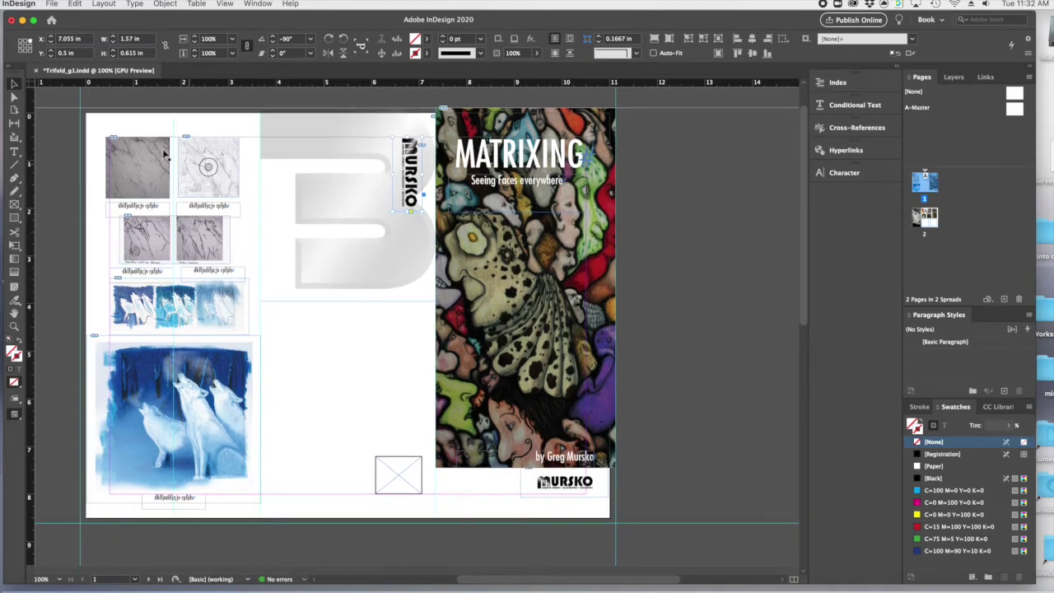
{"action": "left_click", "coordinate": [53, 145]}
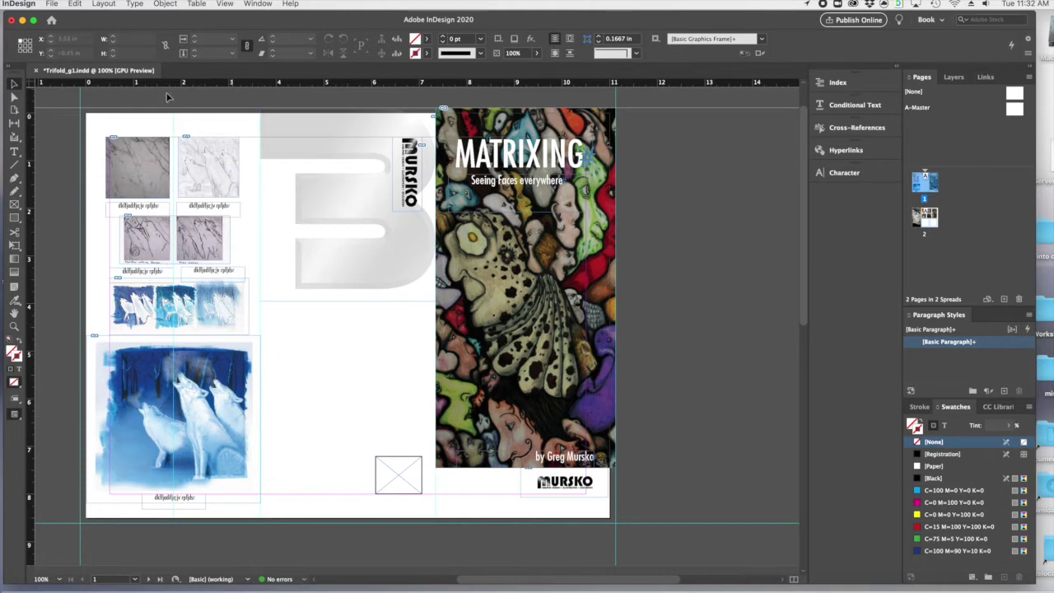
Pull a vertical guide onto the page, then go to page 2 of the brochure.
{"action": "left_click_drag", "start_coordinate": [33, 122], "coordinate": [37, 234]}
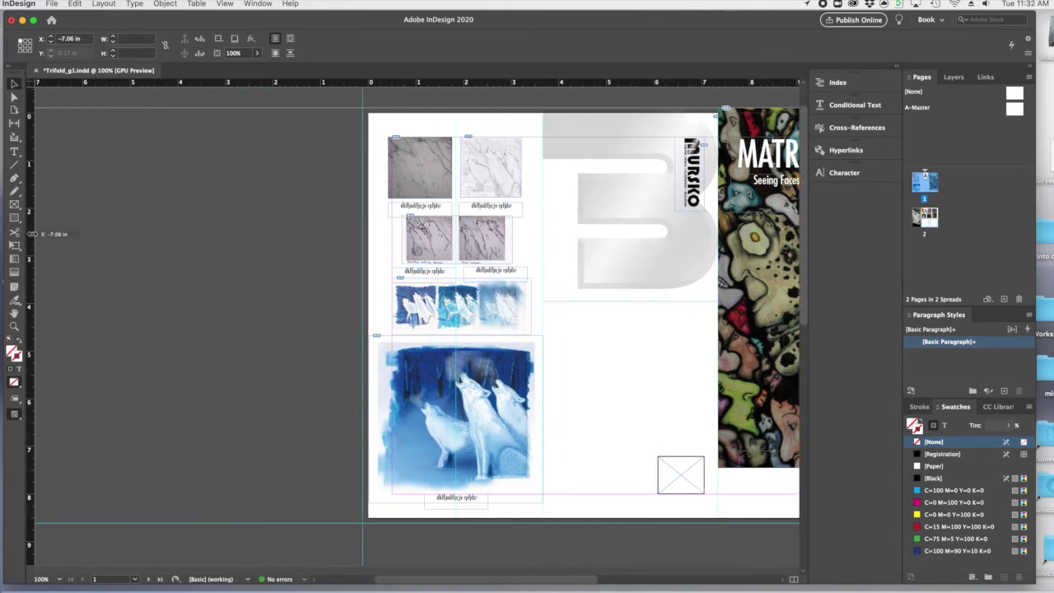
{"action": "left_click_drag", "start_coordinate": [560, 584], "coordinate": [640, 582]}
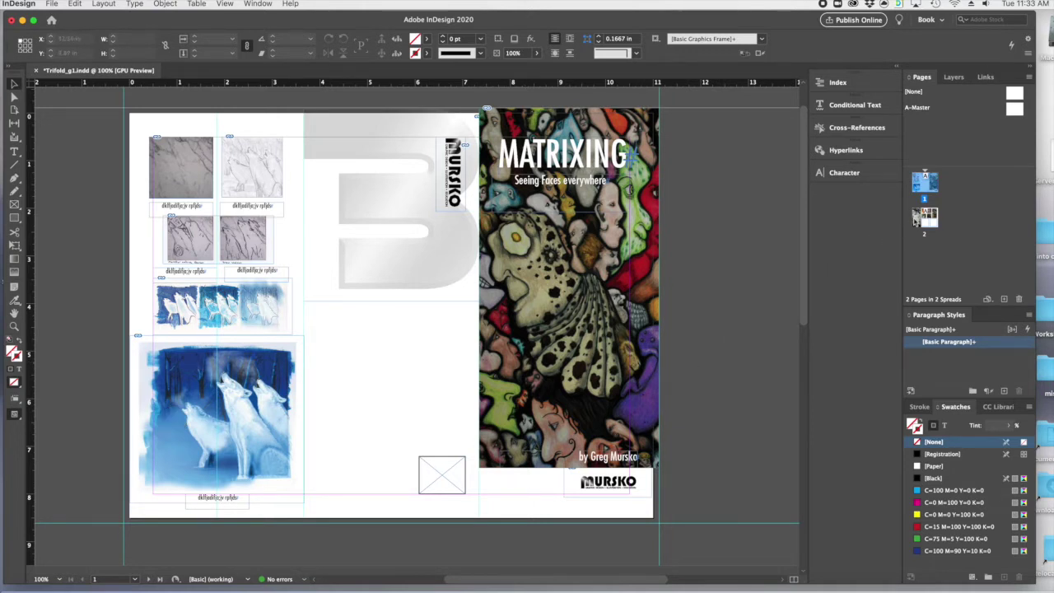
{"action": "double_click", "coordinate": [922, 218]}
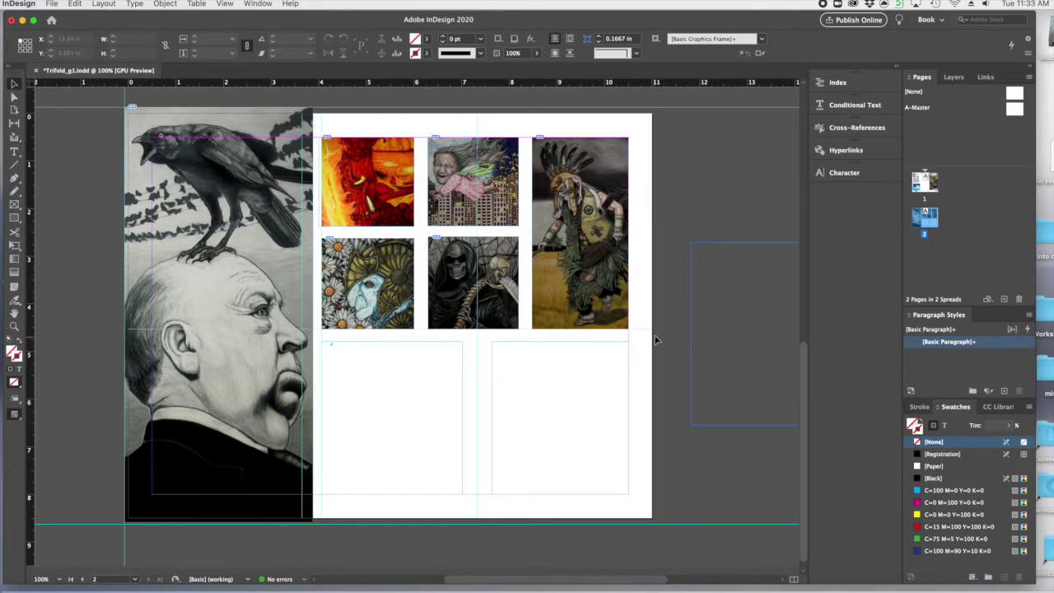
{"action": "scroll", "coordinate": [656, 339], "scroll_direction": "up", "scroll_amount": 5}
{"action": "scroll", "coordinate": [656, 339], "scroll_direction": "up", "scroll_amount": 6}
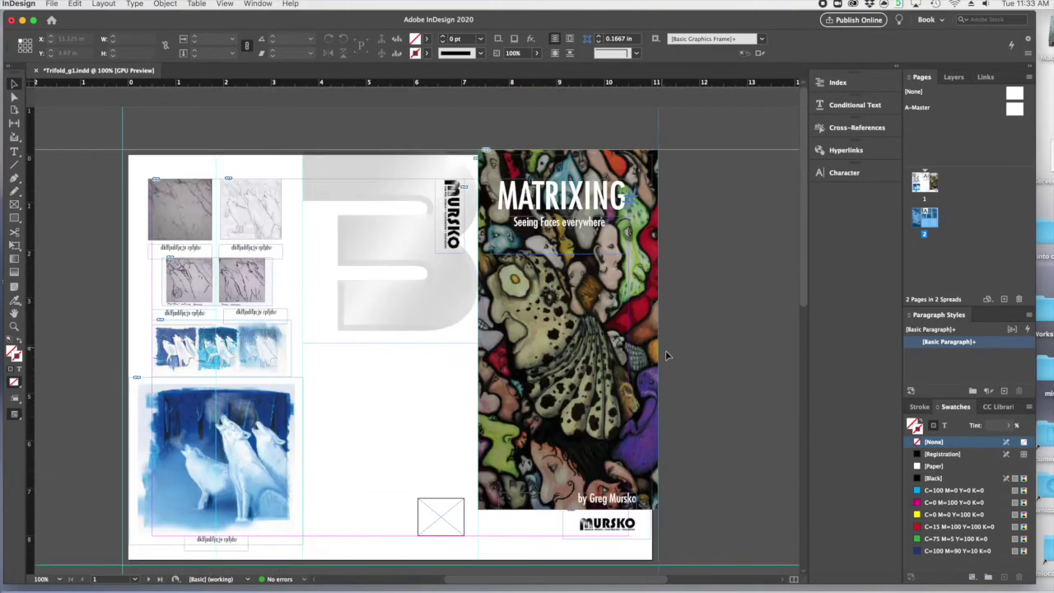
{"action": "scroll", "coordinate": [665, 350], "scroll_direction": "down", "scroll_amount": 7}
{"action": "scroll", "coordinate": [723, 390], "scroll_direction": "down", "scroll_amount": 6}
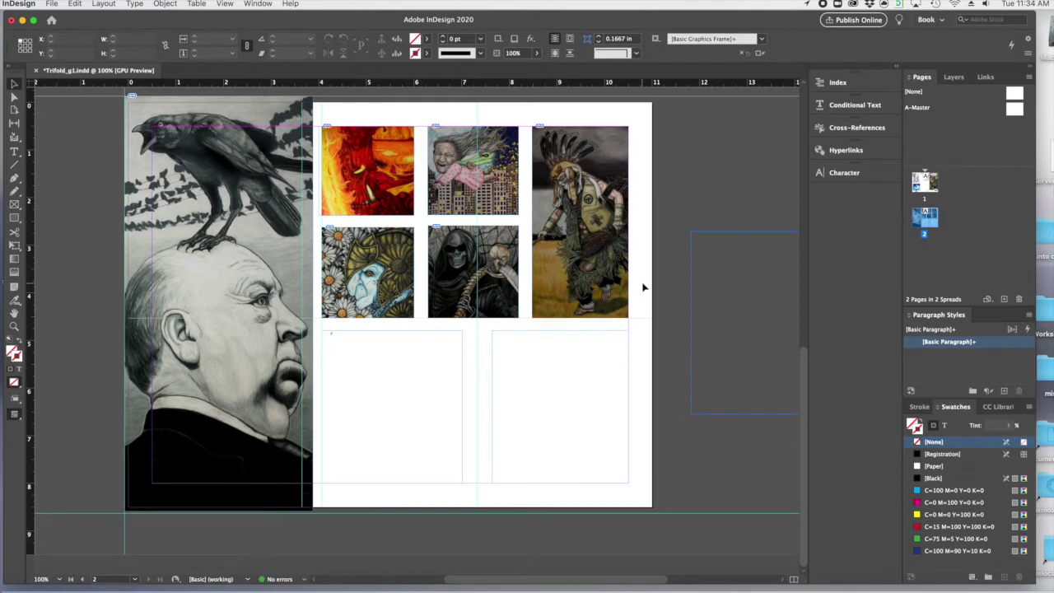
{"action": "left_click", "coordinate": [270, 214]}
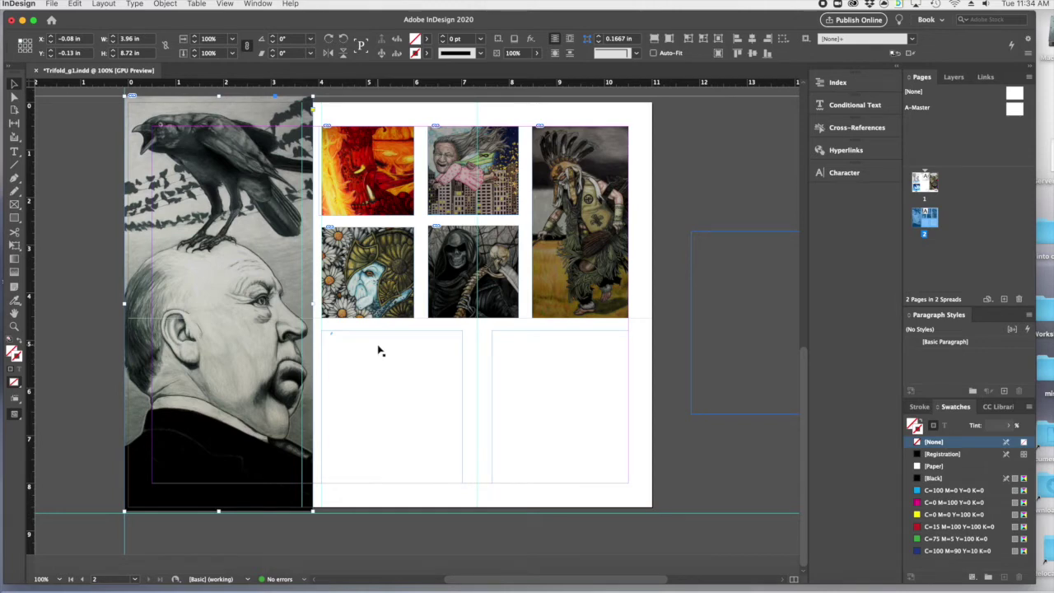
{"action": "left_click", "coordinate": [378, 352]}
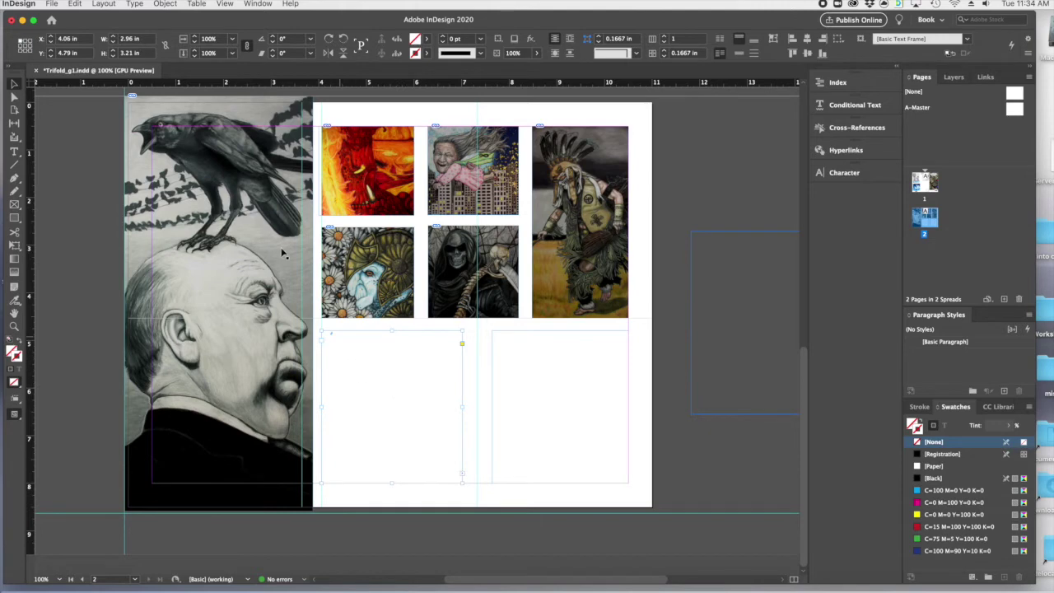
Fill the empty text frame below the image grid with placeholder text via the Type tool.
{"action": "left_click", "coordinate": [104, 5]}
{"action": "mouse_move", "coordinate": [132, 5]}
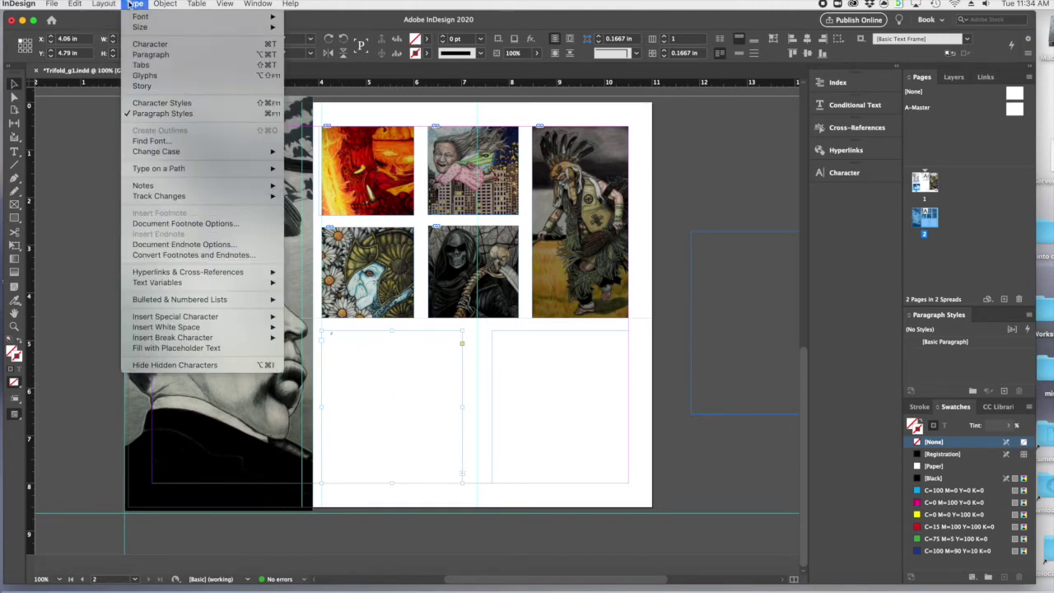
{"action": "left_click", "coordinate": [658, 326]}
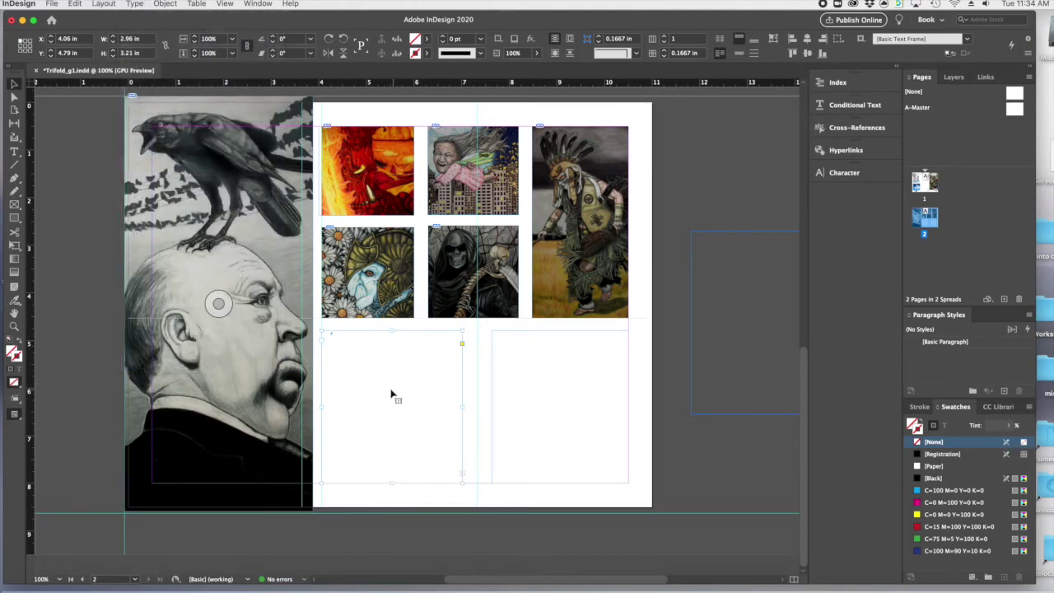
{"action": "left_click", "coordinate": [14, 153]}
{"action": "left_click", "coordinate": [337, 344]}
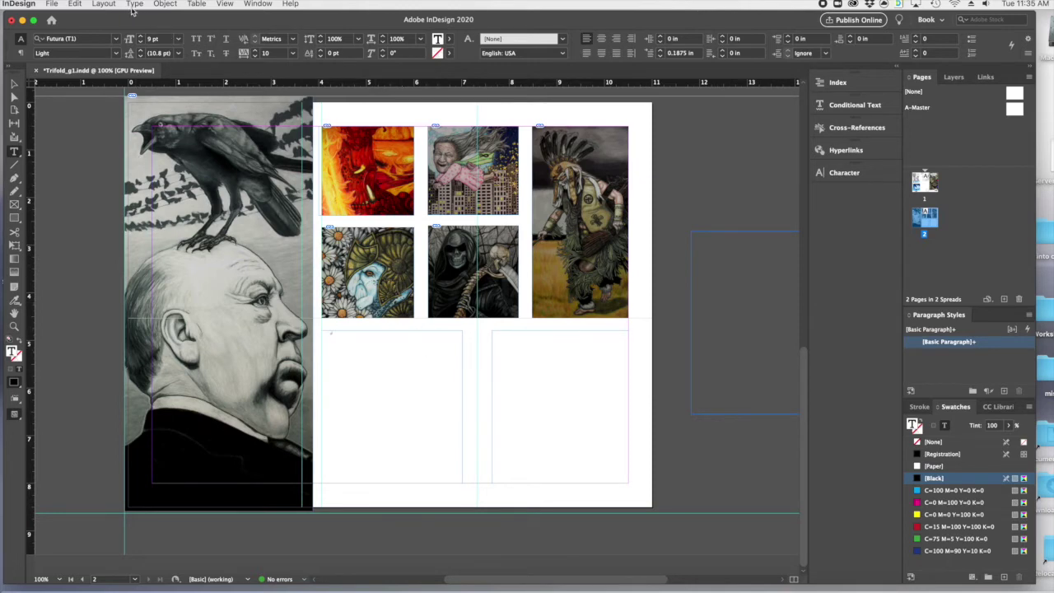
{"action": "left_click", "coordinate": [132, 4]}
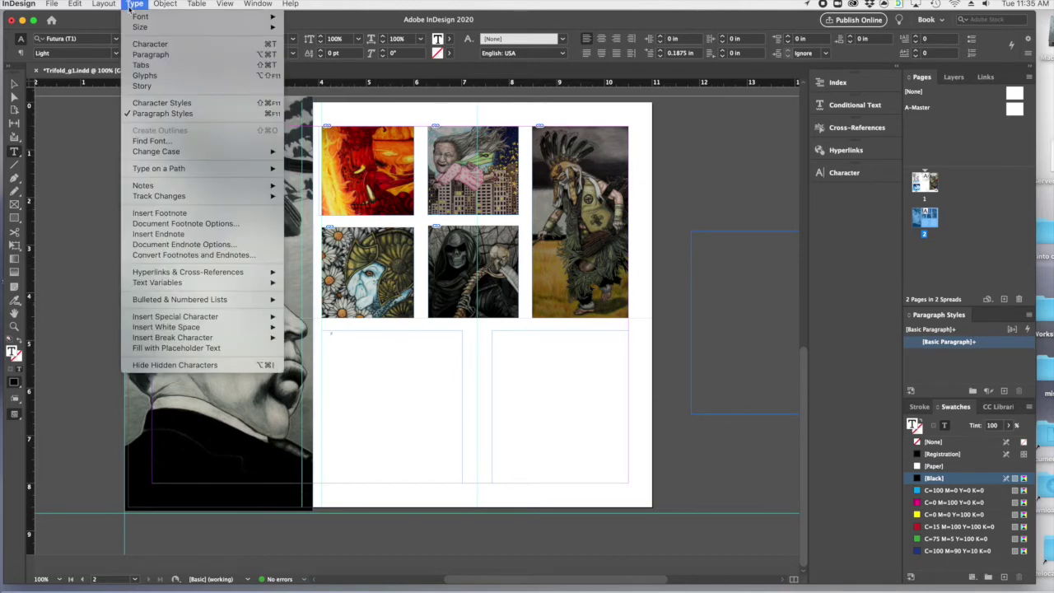
{"action": "left_click", "coordinate": [212, 352]}
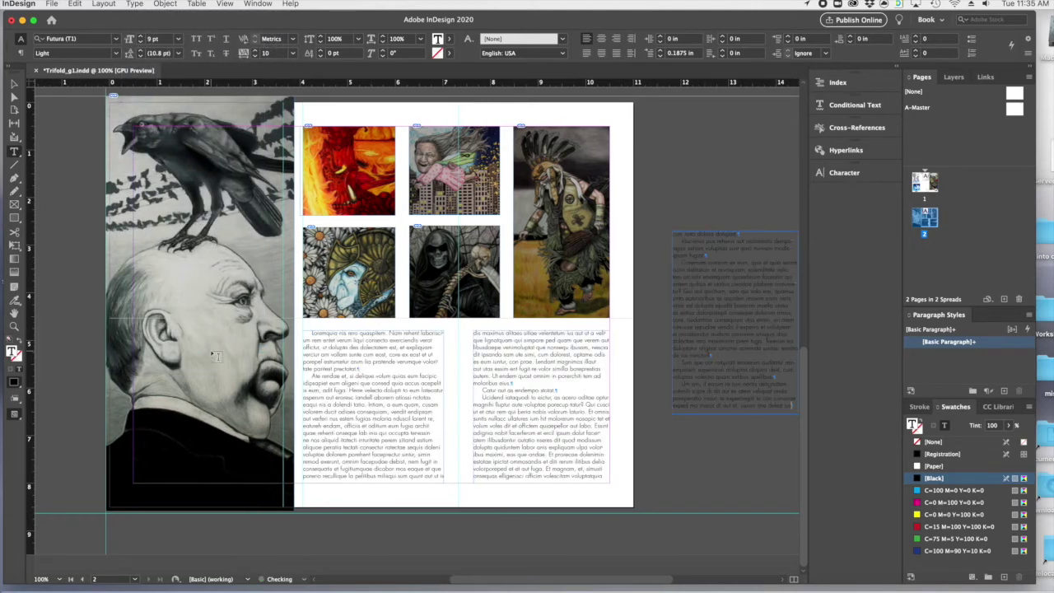
Select runs of placeholder text in the left column, right column and pasteboard frame.
{"action": "left_click_drag", "start_coordinate": [339, 354], "coordinate": [375, 440]}
{"action": "left_click_drag", "start_coordinate": [529, 369], "coordinate": [570, 440]}
{"action": "left_click_drag", "start_coordinate": [685, 322], "coordinate": [716, 372]}
{"action": "left_click_drag", "start_coordinate": [700, 248], "coordinate": [724, 369]}
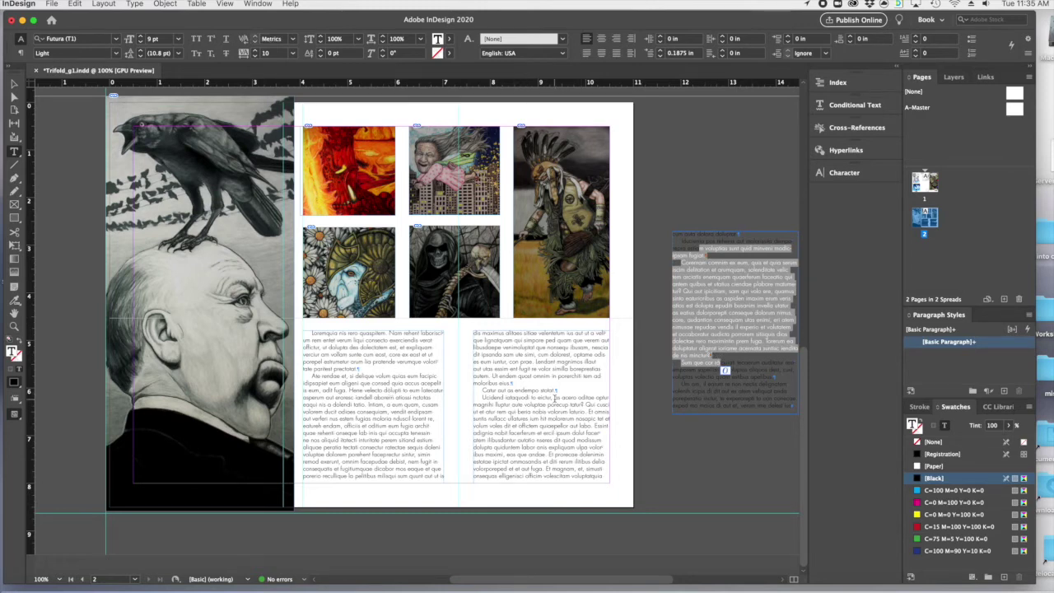
Delete the pasteboard text frame and the right-hand text column, keeping only the left one.
{"action": "left_click", "coordinate": [14, 84]}
{"action": "key", "text": "slash"}
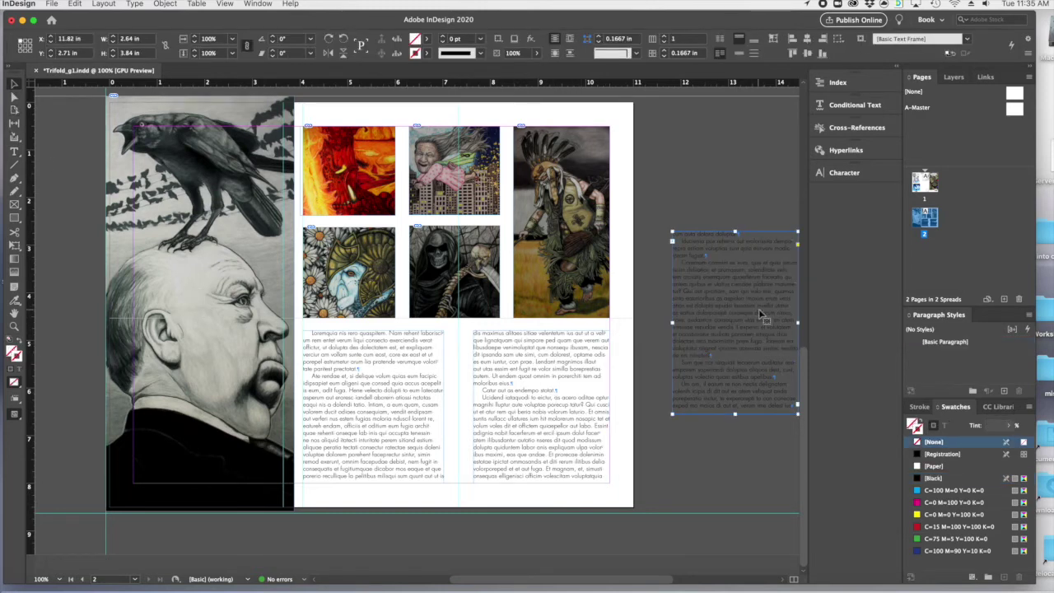
{"action": "key", "text": "Delete"}
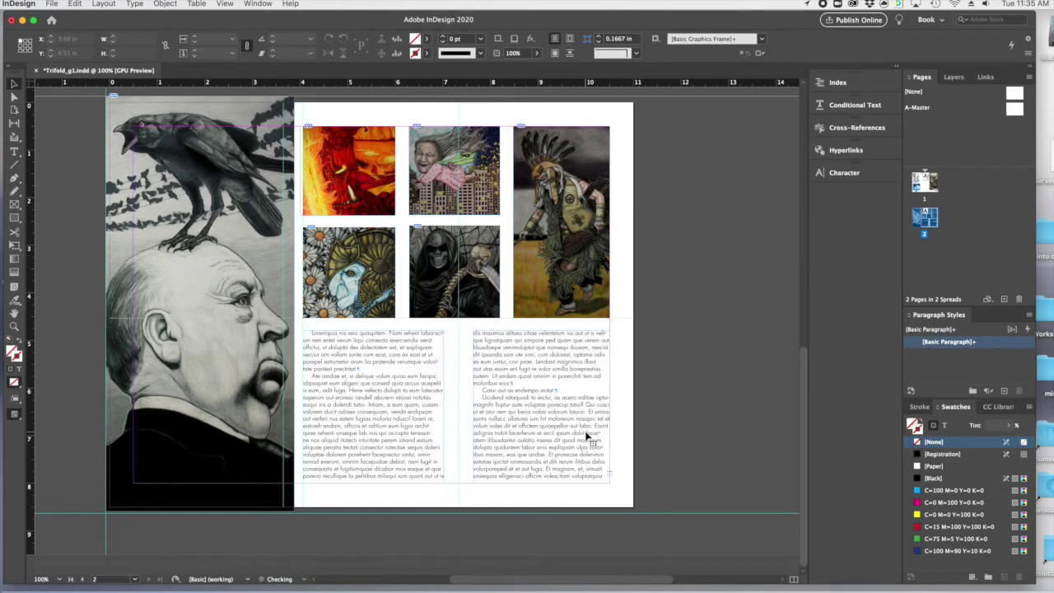
{"action": "left_click", "coordinate": [588, 436]}
{"action": "key", "text": "Delete"}
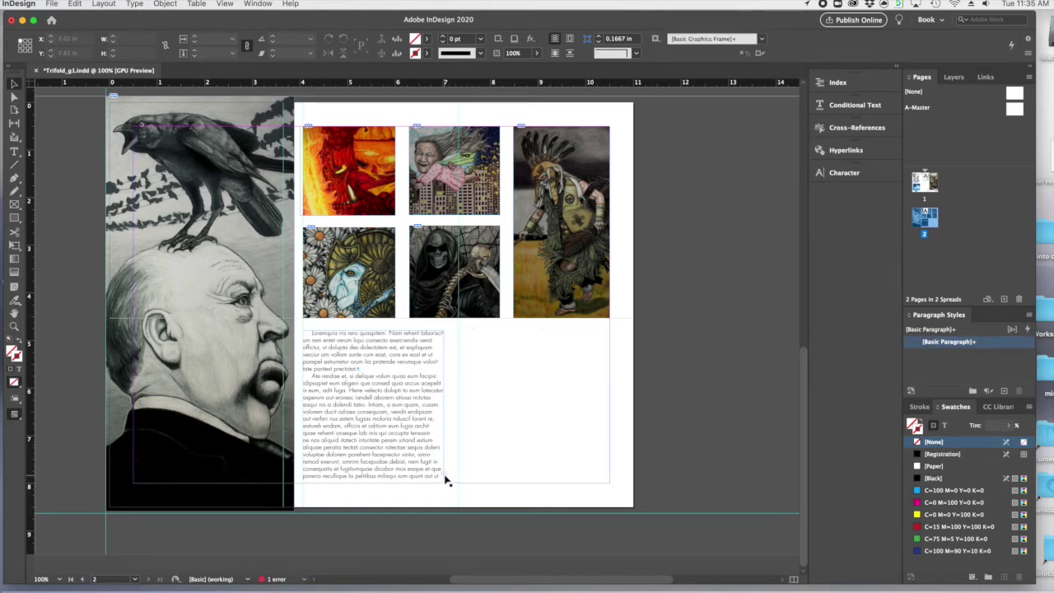
Zoom to 150% and draw a new text frame to the right of the left column.
{"action": "left_click", "coordinate": [13, 328]}
{"action": "left_click", "coordinate": [447, 477]}
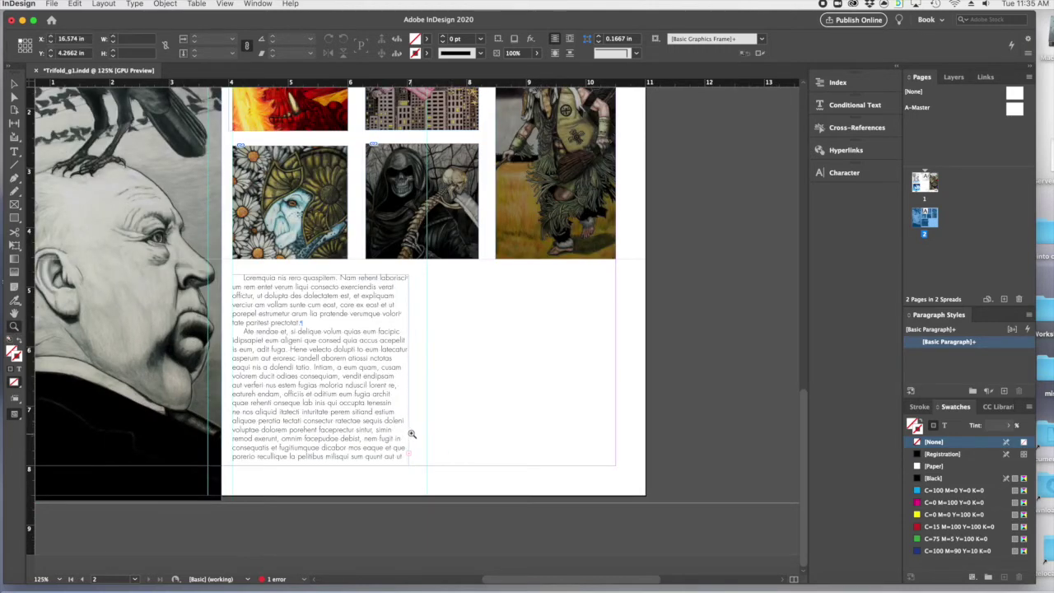
{"action": "left_click", "coordinate": [411, 435]}
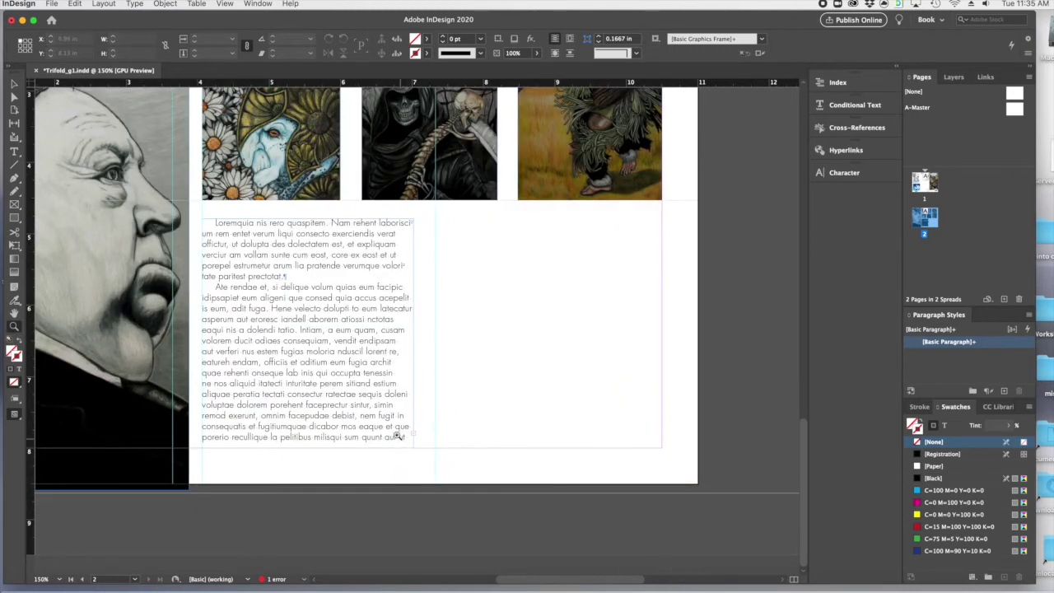
{"action": "left_click", "coordinate": [14, 151]}
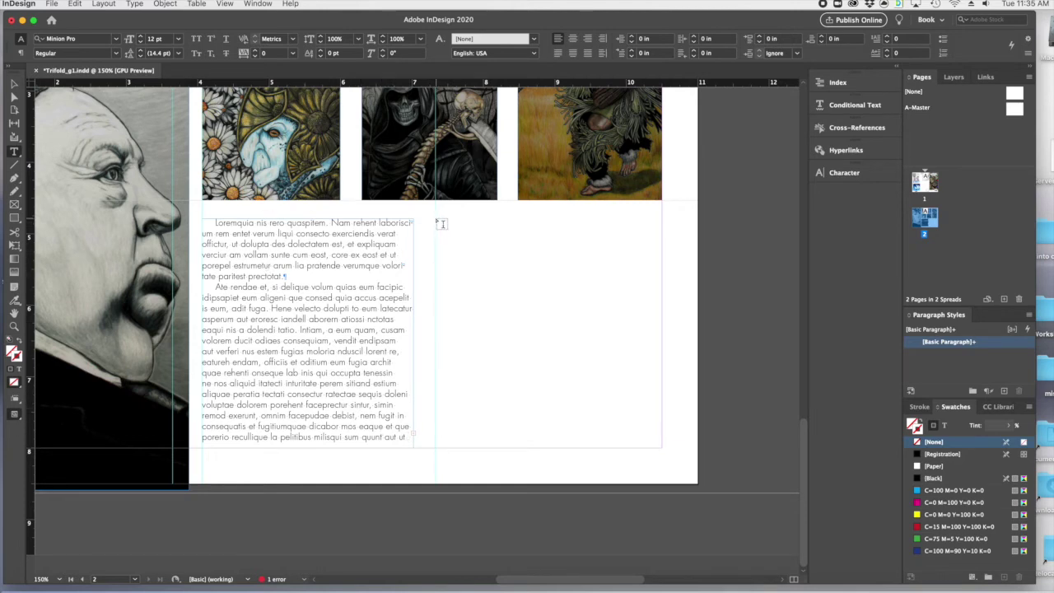
{"action": "left_click_drag", "start_coordinate": [436, 219], "coordinate": [662, 448]}
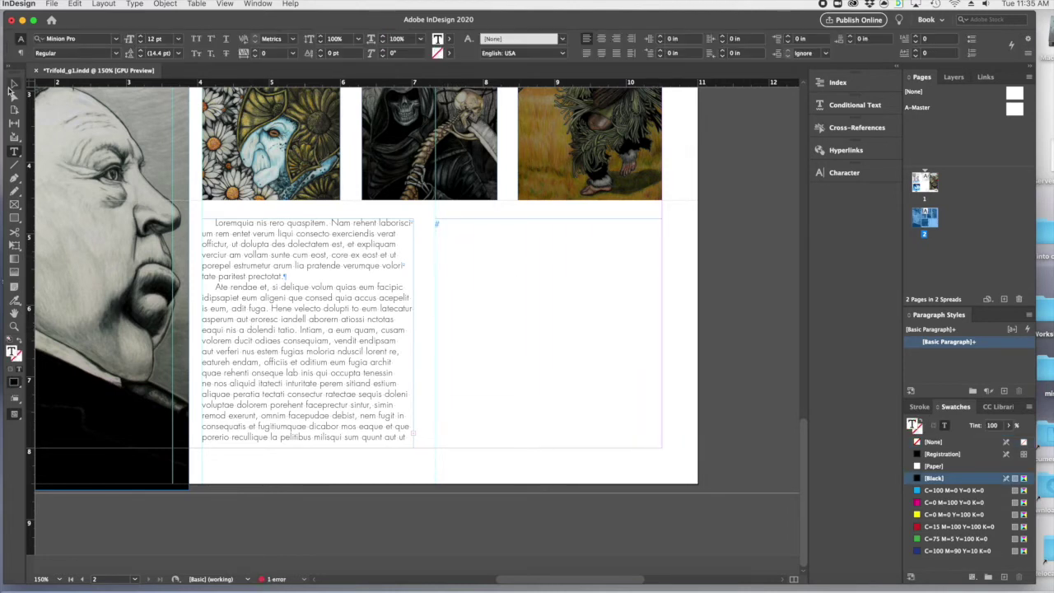
Thread the left column's overset text into the new right-hand frame.
{"action": "left_click", "coordinate": [14, 84]}
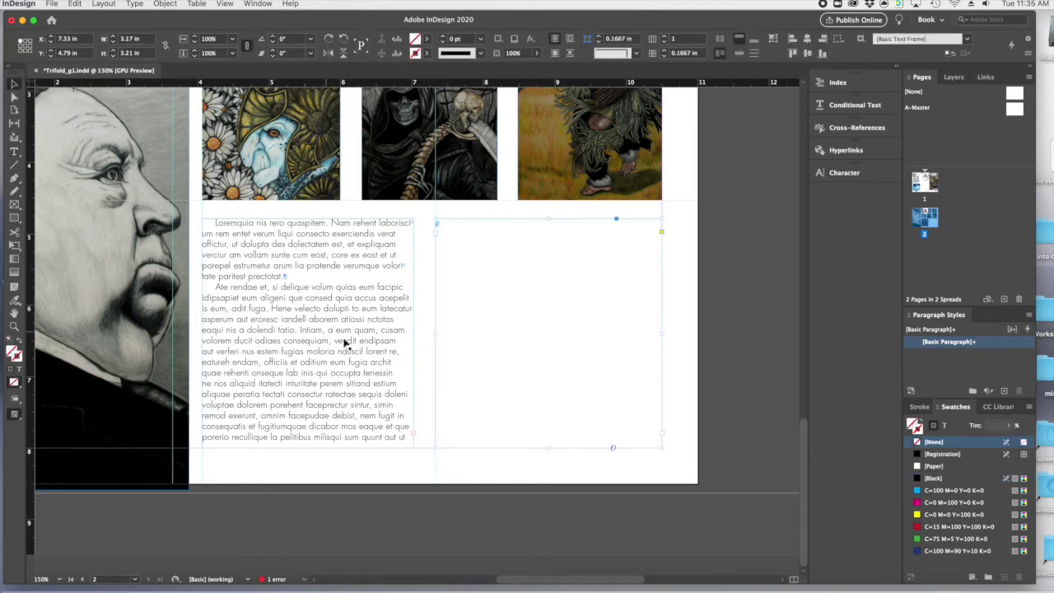
{"action": "left_click", "coordinate": [414, 439]}
{"action": "left_click", "coordinate": [413, 437]}
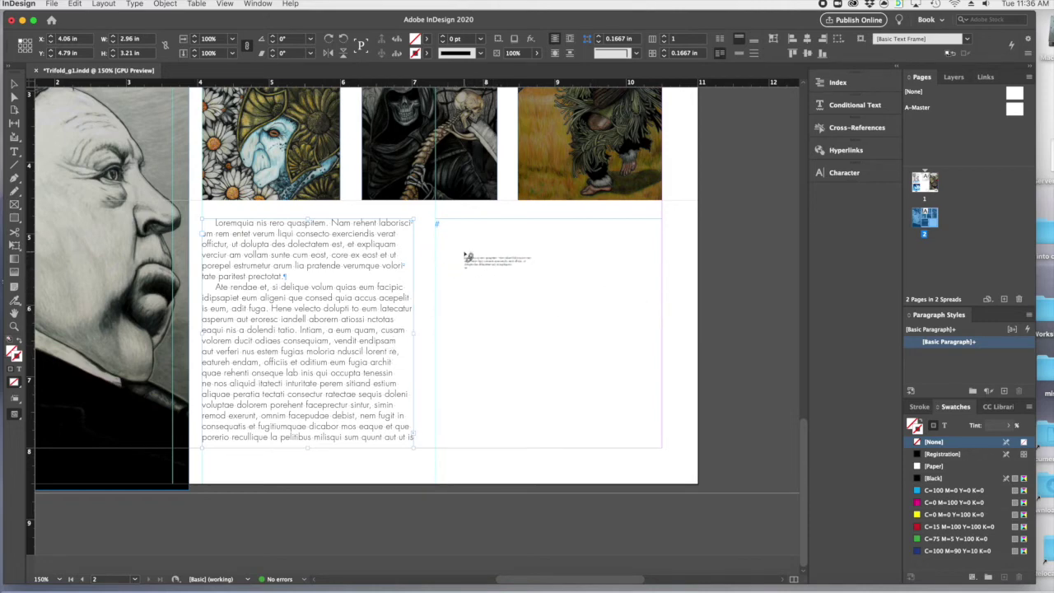
{"action": "left_click", "coordinate": [467, 257]}
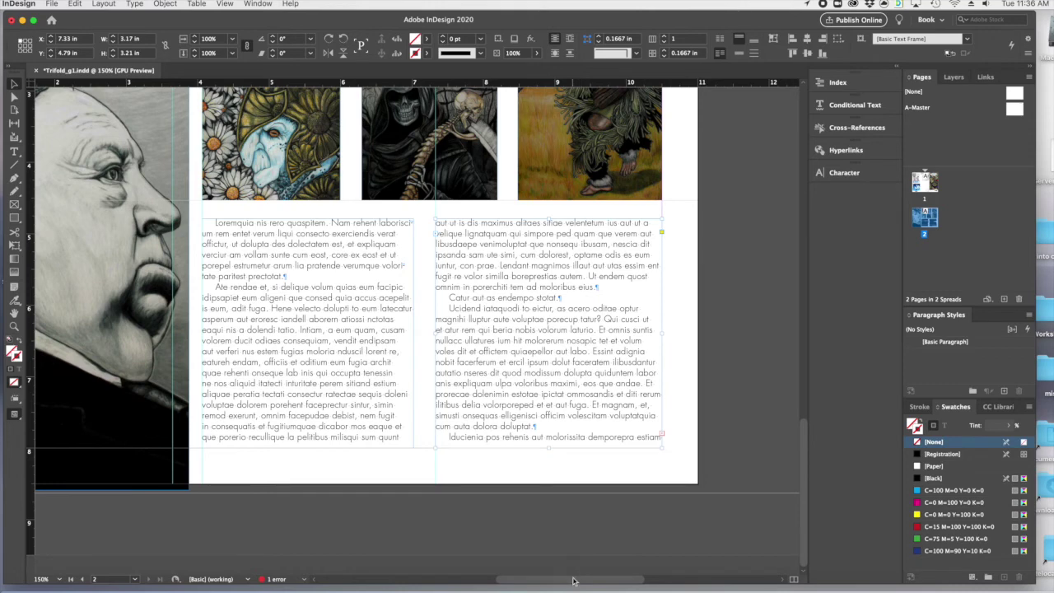
{"action": "scroll", "coordinate": [574, 582], "scroll_direction": "right", "scroll_amount": 1}
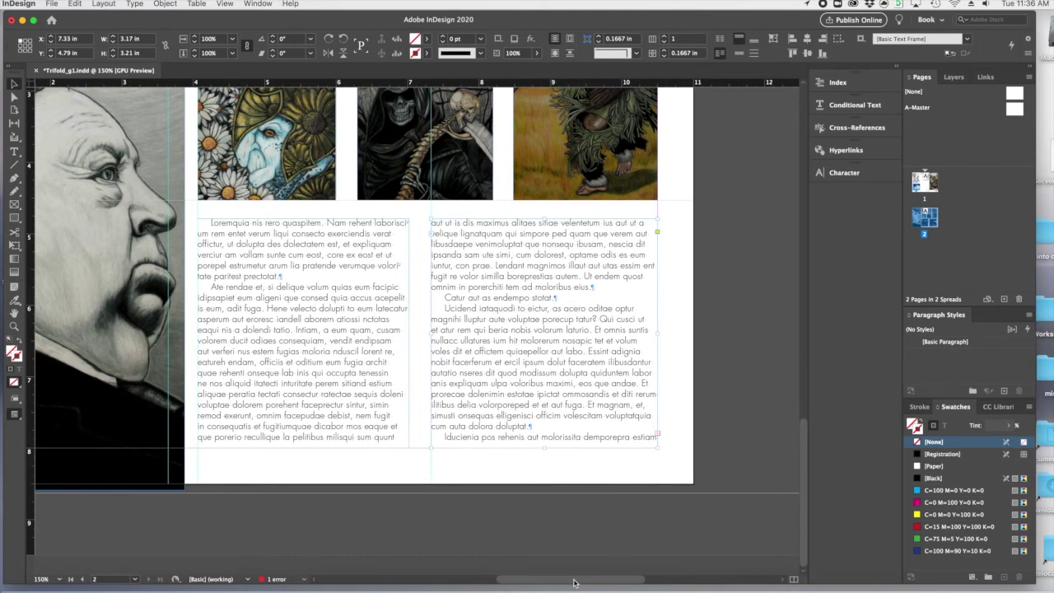
{"action": "left_click_drag", "start_coordinate": [574, 582], "coordinate": [619, 580]}
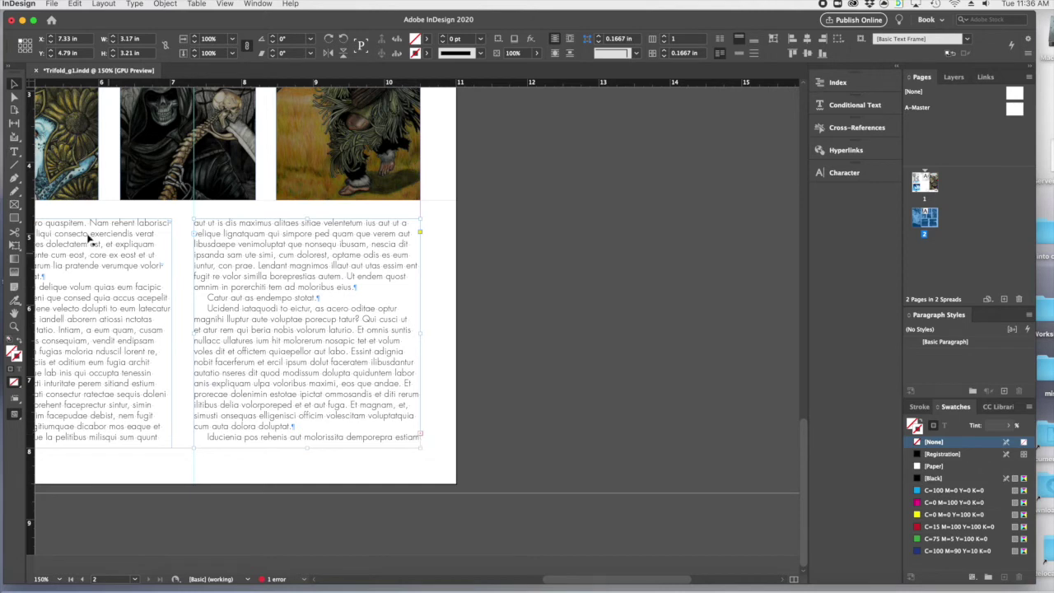
Draw a new text frame on the pasteboard, undoing an accidental resize of the column frame.
{"action": "left_click", "coordinate": [13, 153]}
{"action": "left_click_drag", "start_coordinate": [511, 157], "coordinate": [734, 461]}
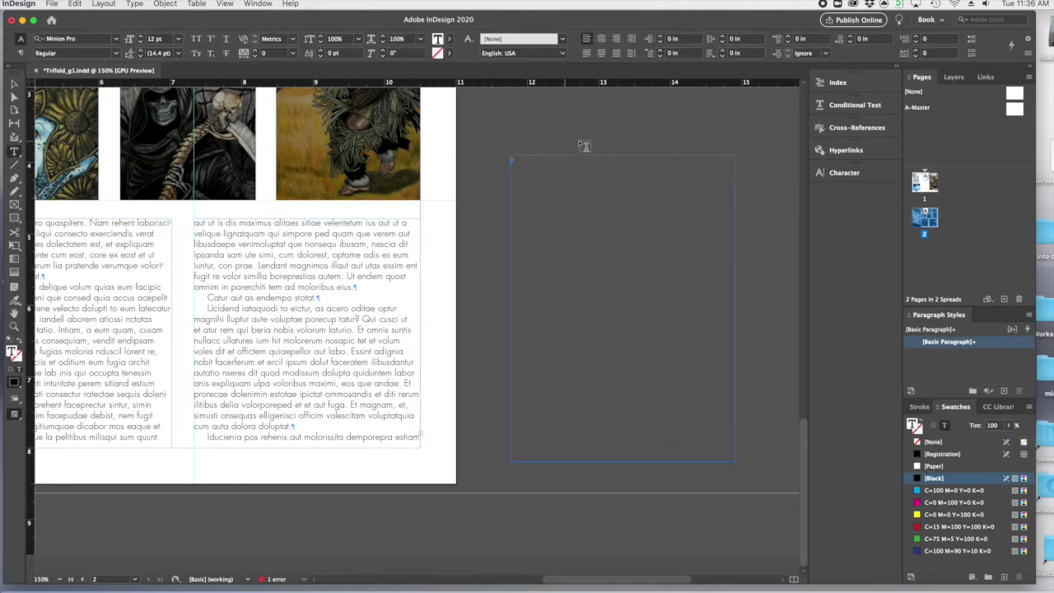
{"action": "left_click", "coordinate": [13, 86]}
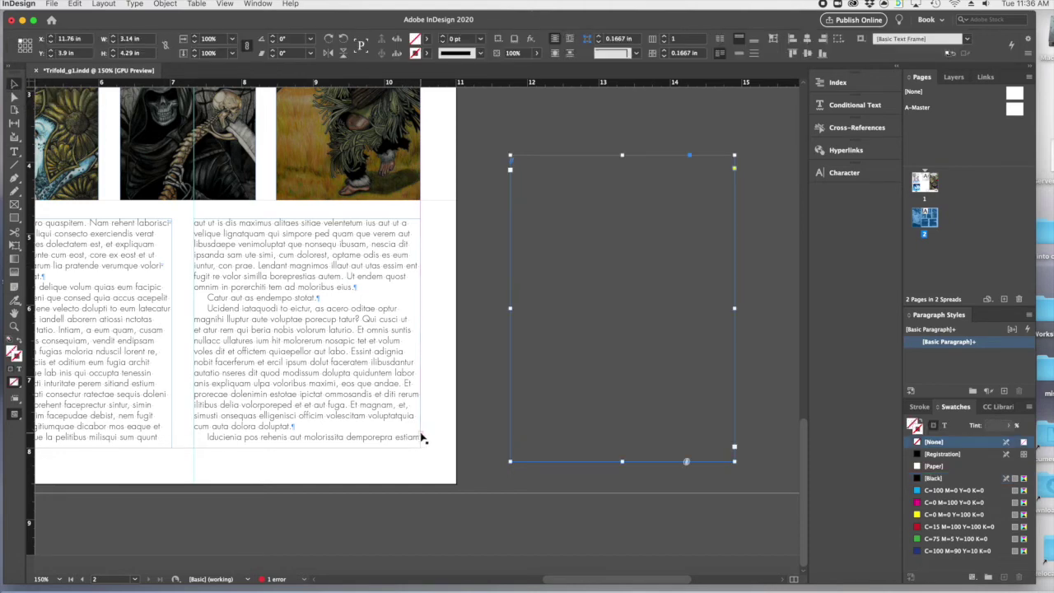
{"action": "key", "text": "ctrl+z"}
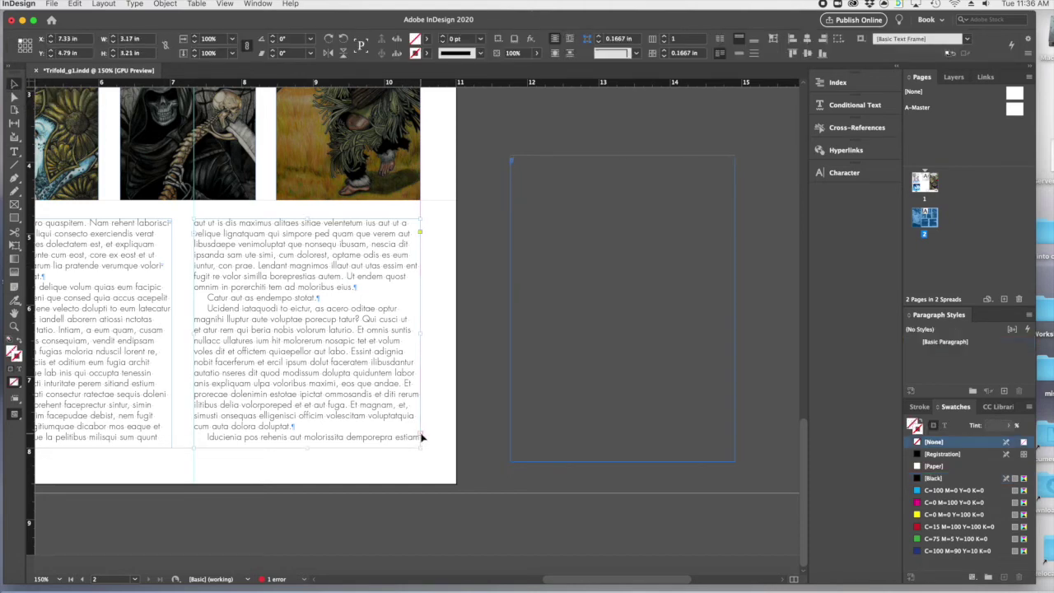
{"action": "key", "text": "ctrl+z"}
Flow the second column's overflow text into the pasteboard frame and fit the page in the window.
{"action": "left_click", "coordinate": [420, 433]}
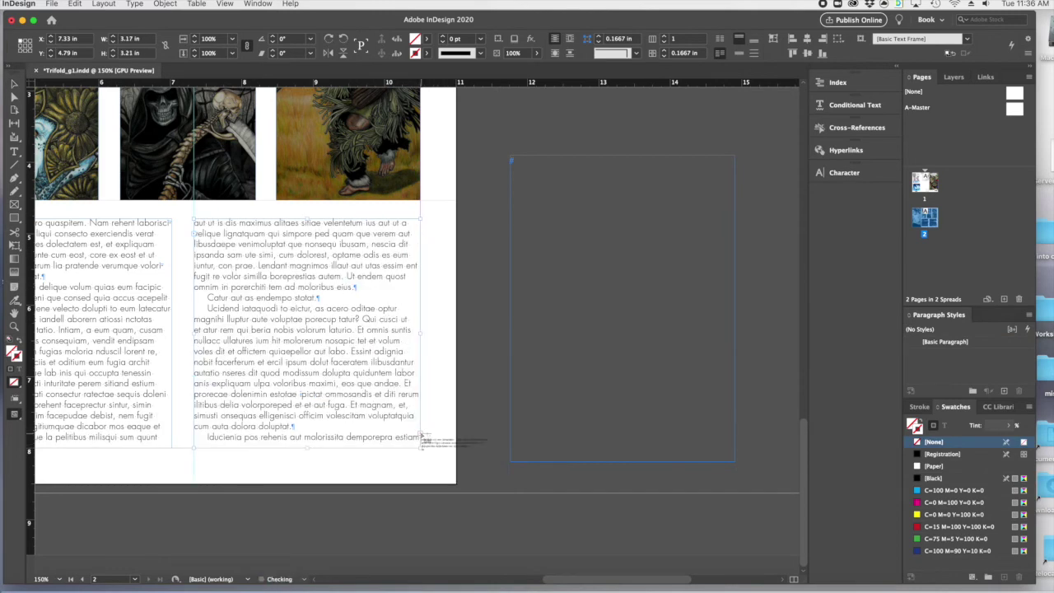
{"action": "left_click", "coordinate": [594, 215]}
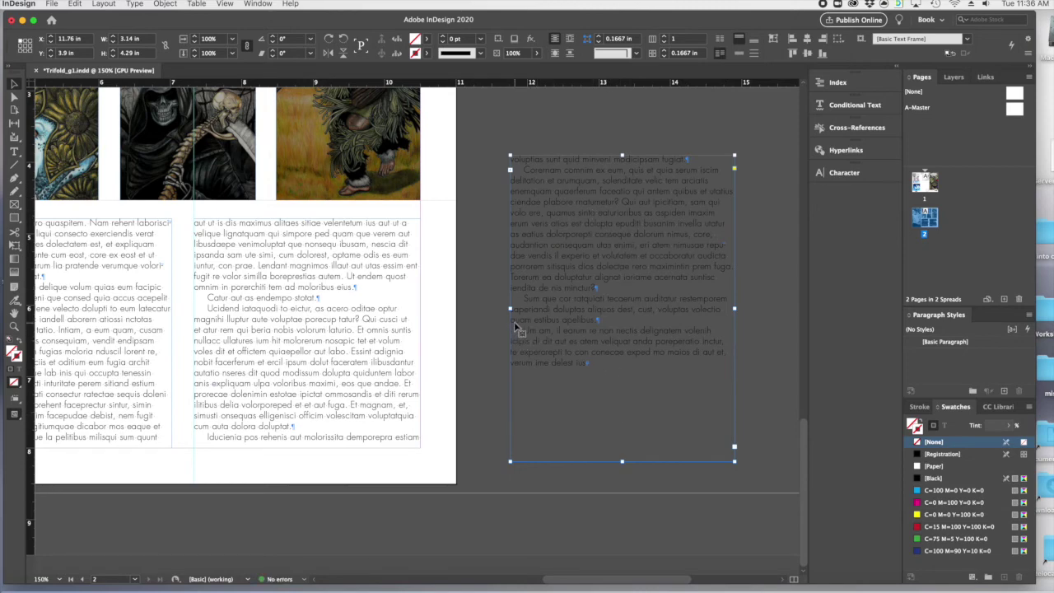
{"action": "key", "text": "super+0"}
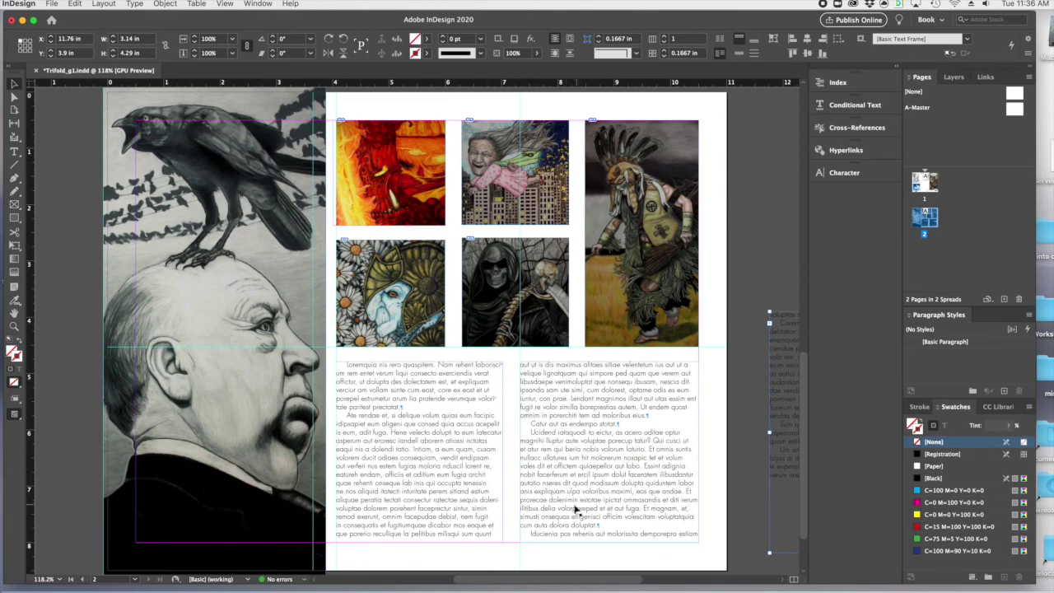
{"action": "scroll", "coordinate": [568, 502], "scroll_direction": "down", "scroll_amount": 2}
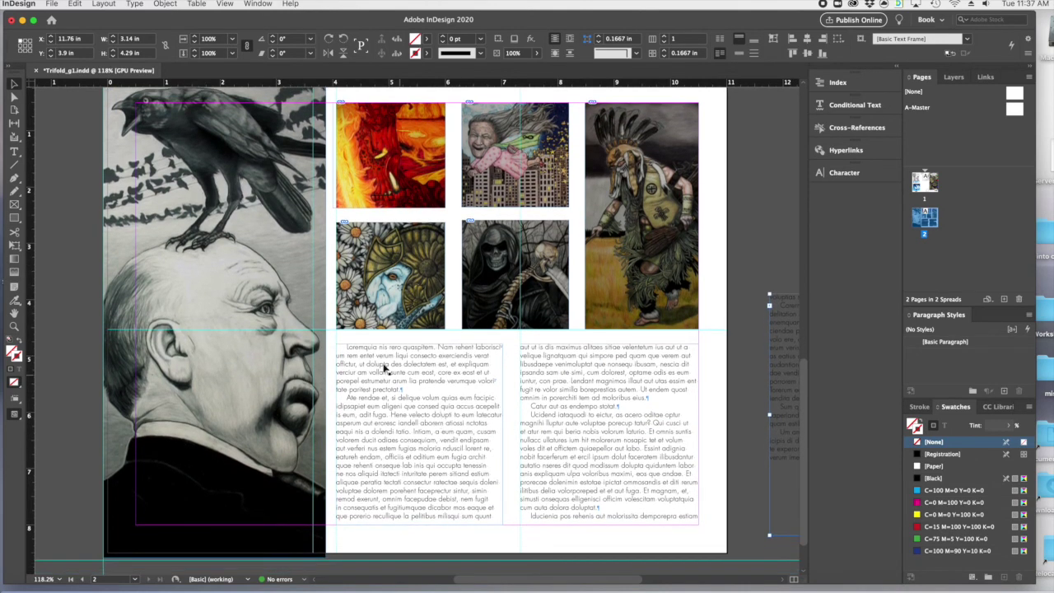
{"action": "double_click", "coordinate": [351, 349]}
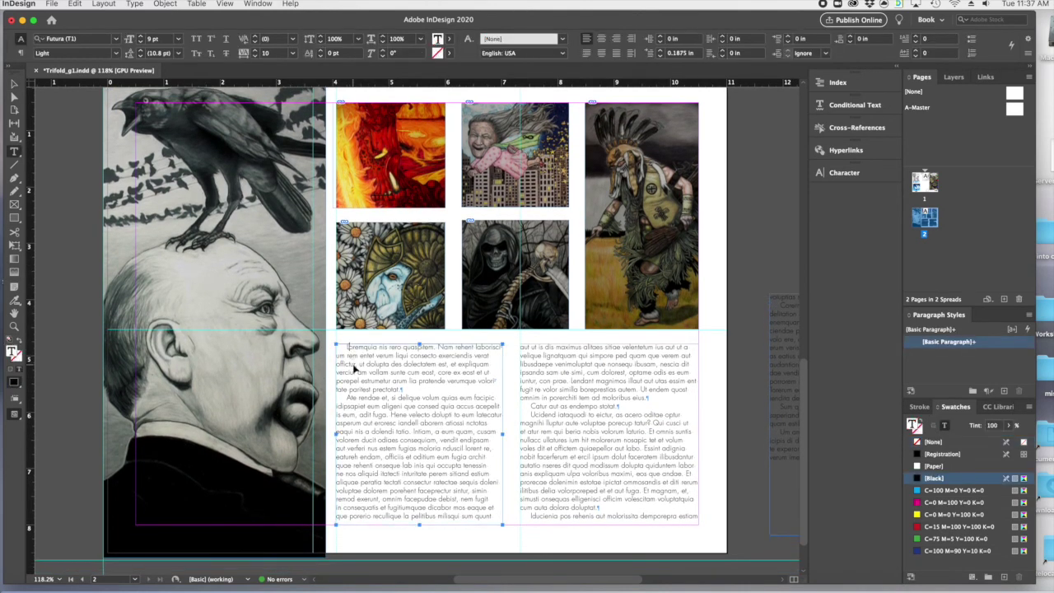
{"action": "key", "text": "super+a"}
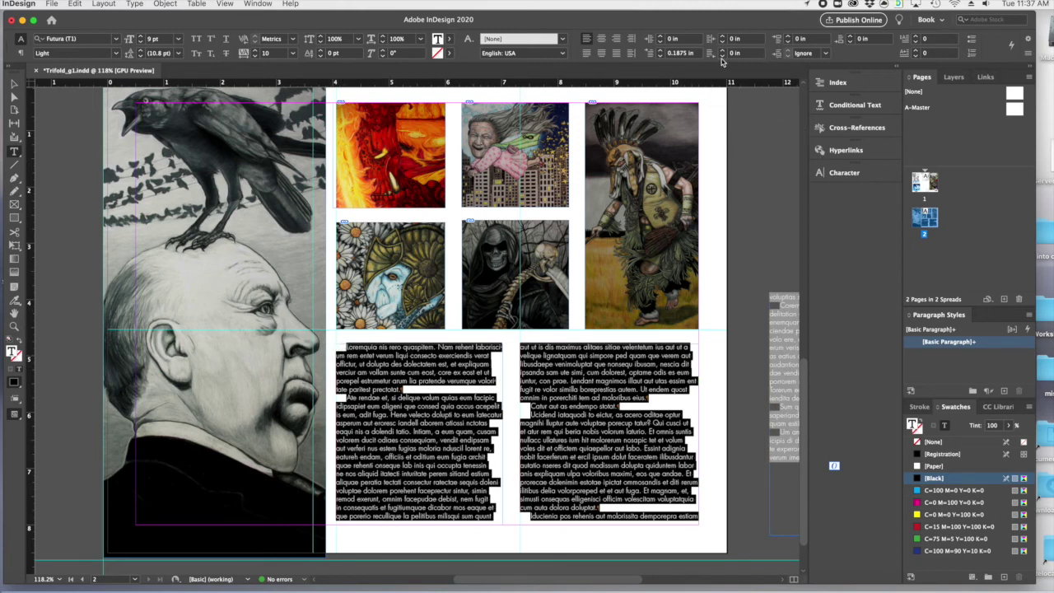
{"action": "left_click", "coordinate": [659, 56]}
{"action": "left_click", "coordinate": [660, 56]}
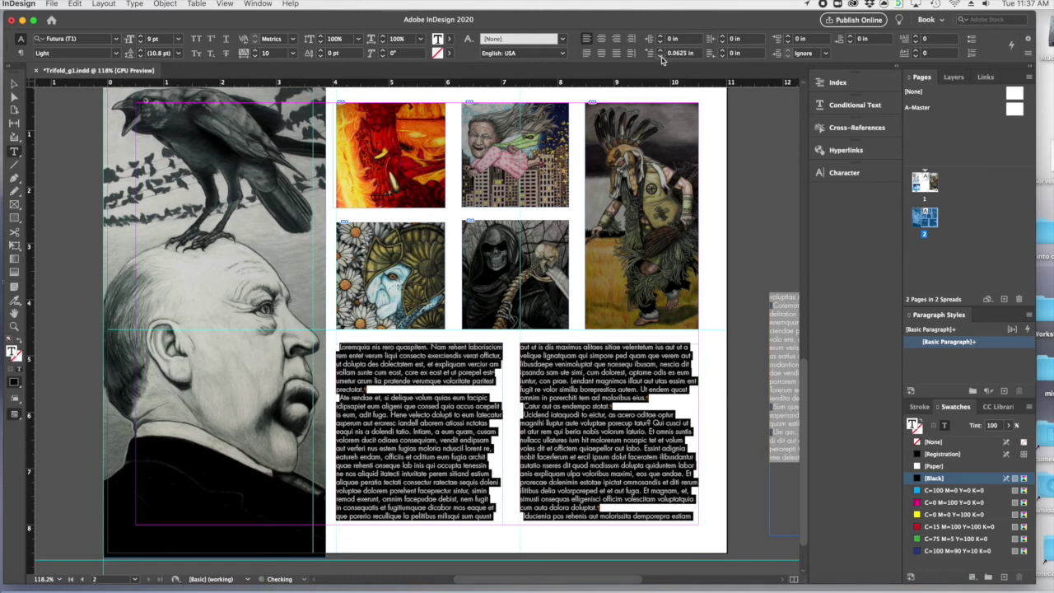
{"action": "left_click", "coordinate": [660, 51]}
{"action": "left_click", "coordinate": [660, 51]}
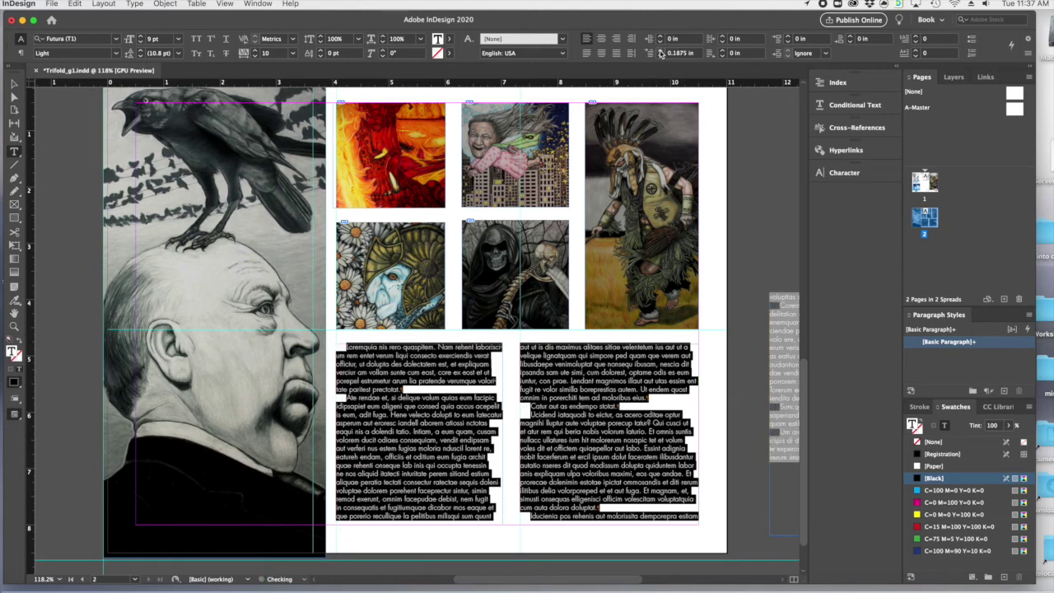
{"action": "left_click", "coordinate": [660, 51]}
{"action": "left_click", "coordinate": [660, 51]}
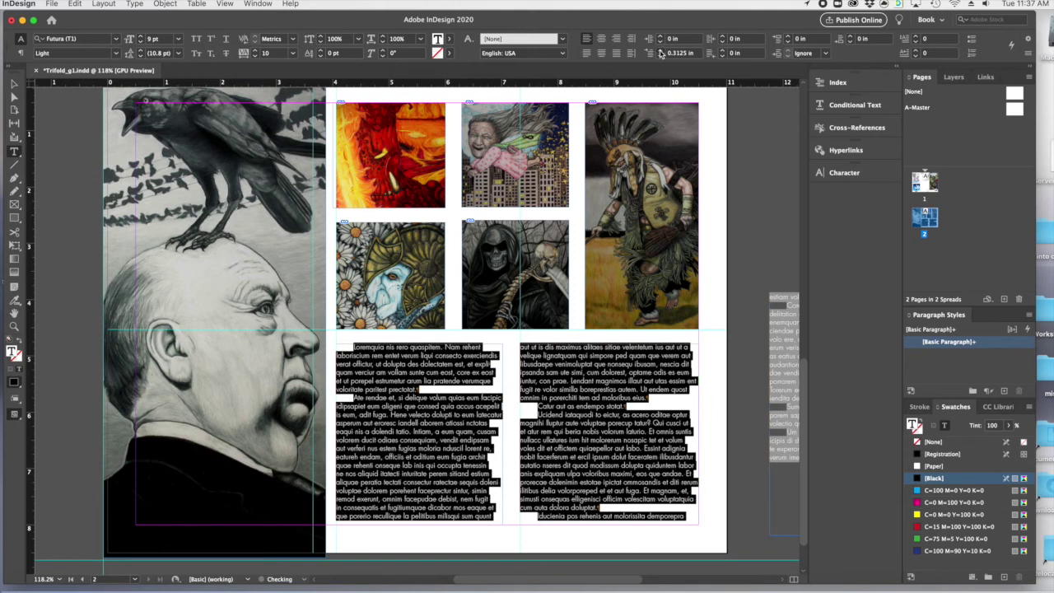
{"action": "left_click", "coordinate": [659, 51]}
{"action": "left_click", "coordinate": [659, 51]}
{"action": "left_click", "coordinate": [659, 57]}
{"action": "left_click", "coordinate": [660, 57]}
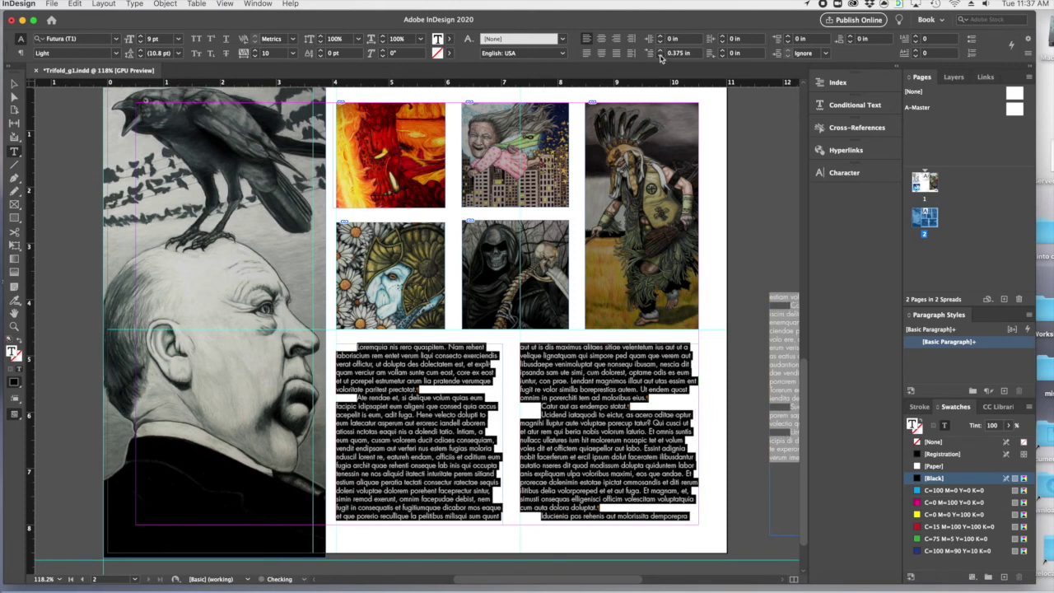
{"action": "left_click", "coordinate": [660, 57]}
{"action": "left_click", "coordinate": [659, 57]}
{"action": "left_click", "coordinate": [659, 57]}
{"action": "left_click", "coordinate": [660, 57]}
{"action": "left_click", "coordinate": [659, 57]}
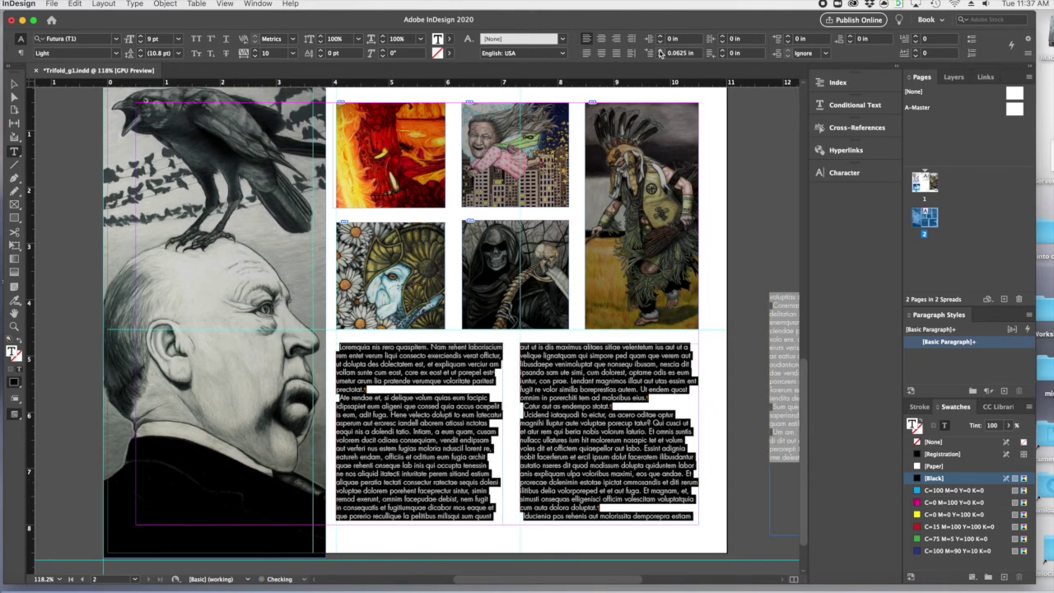
{"action": "left_click", "coordinate": [659, 51]}
{"action": "left_click", "coordinate": [659, 52]}
{"action": "left_click", "coordinate": [660, 51]}
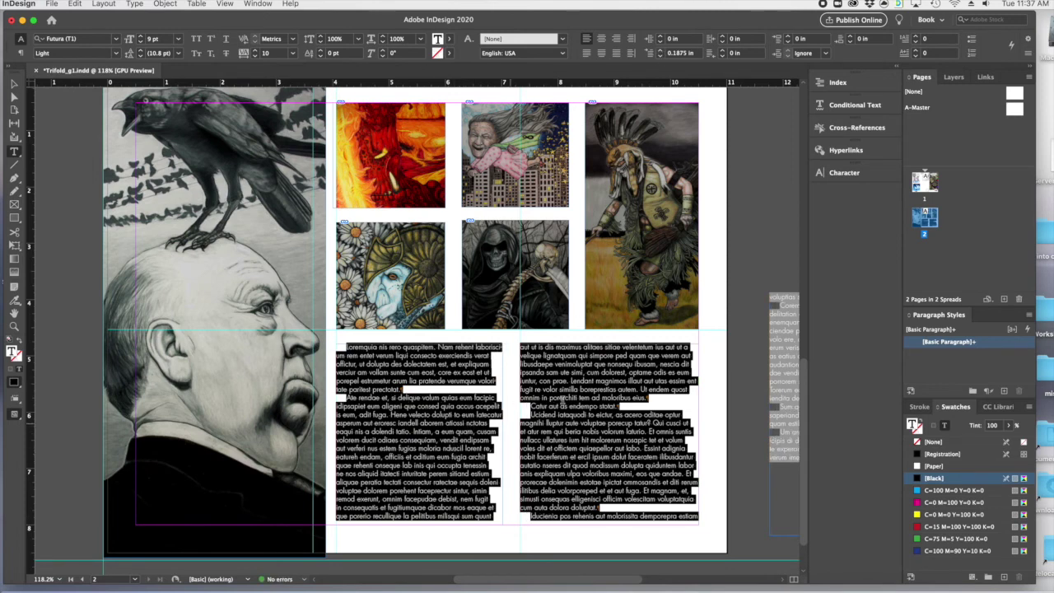
{"action": "left_click", "coordinate": [570, 389]}
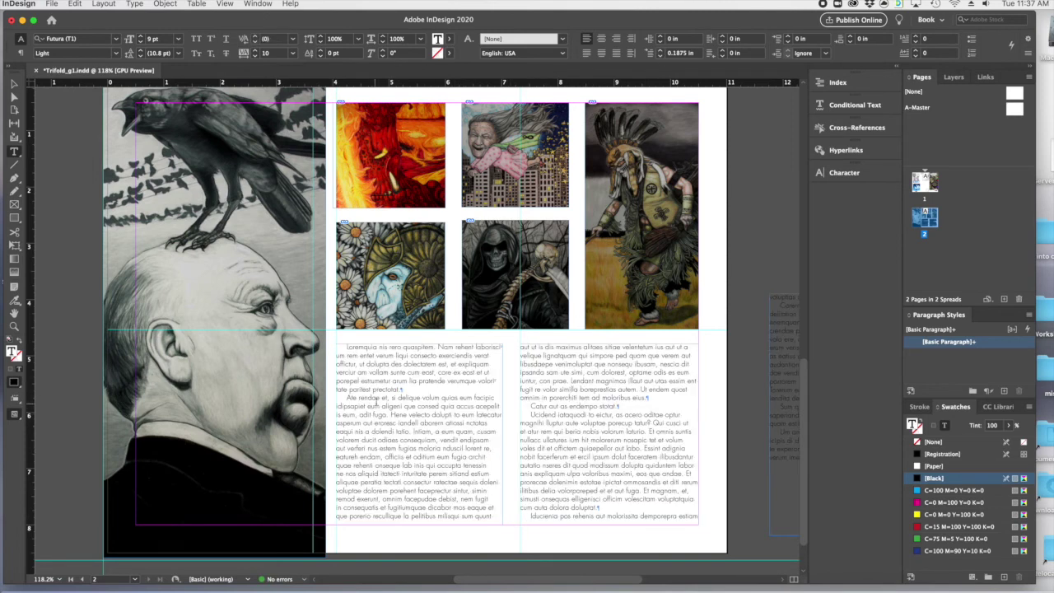
{"action": "scroll", "coordinate": [371, 405], "scroll_direction": "down", "scroll_amount": 2}
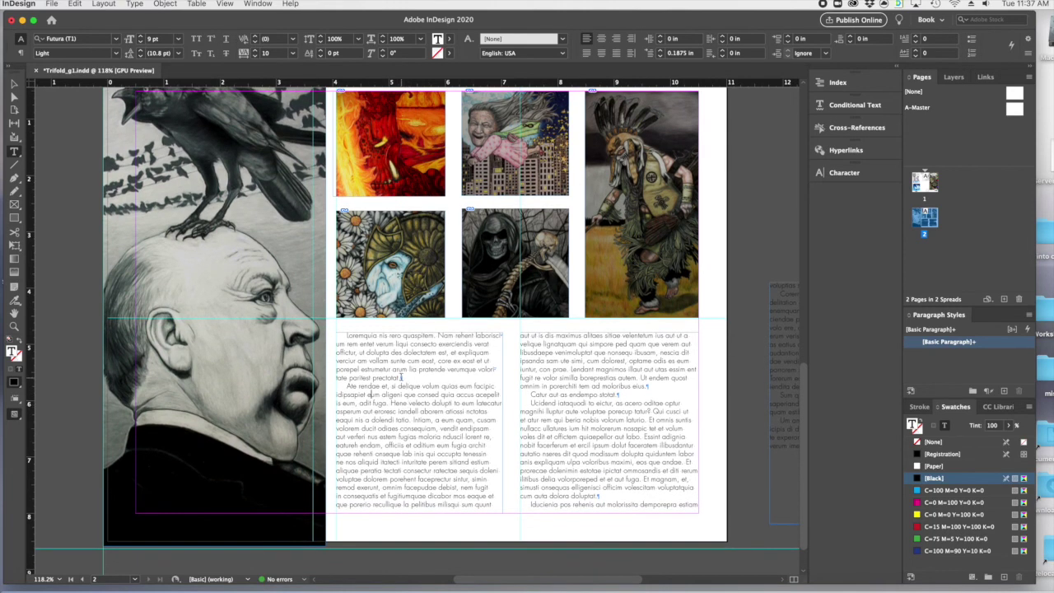
{"action": "left_click", "coordinate": [401, 377]}
{"action": "left_click_drag", "start_coordinate": [403, 386], "coordinate": [411, 386]}
{"action": "scroll", "coordinate": [419, 403], "scroll_direction": "down", "scroll_amount": 3}
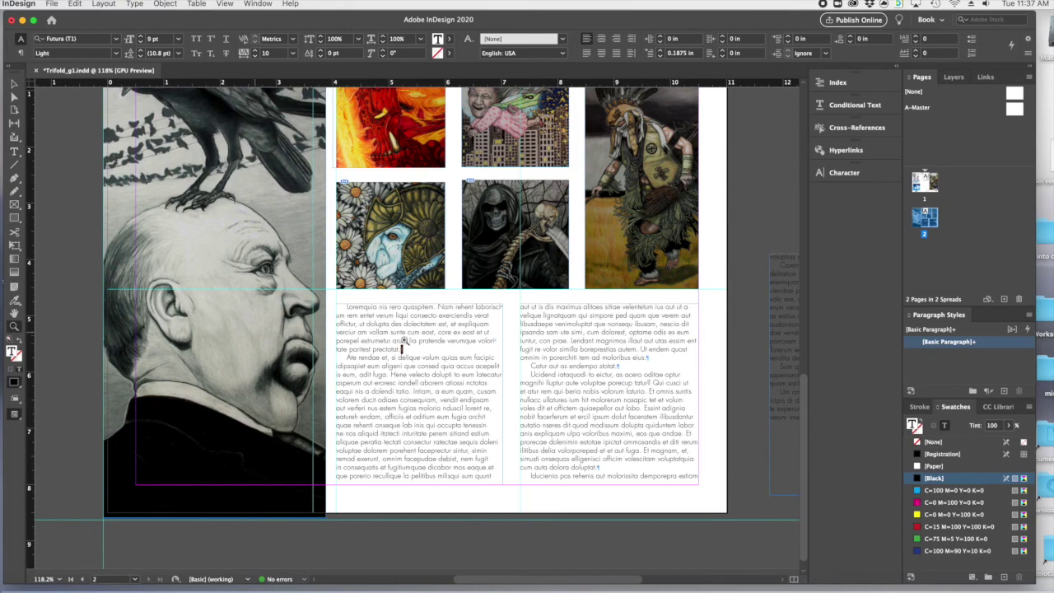
{"action": "key", "text": "super+equal"}
{"action": "key", "text": "super+equal"}
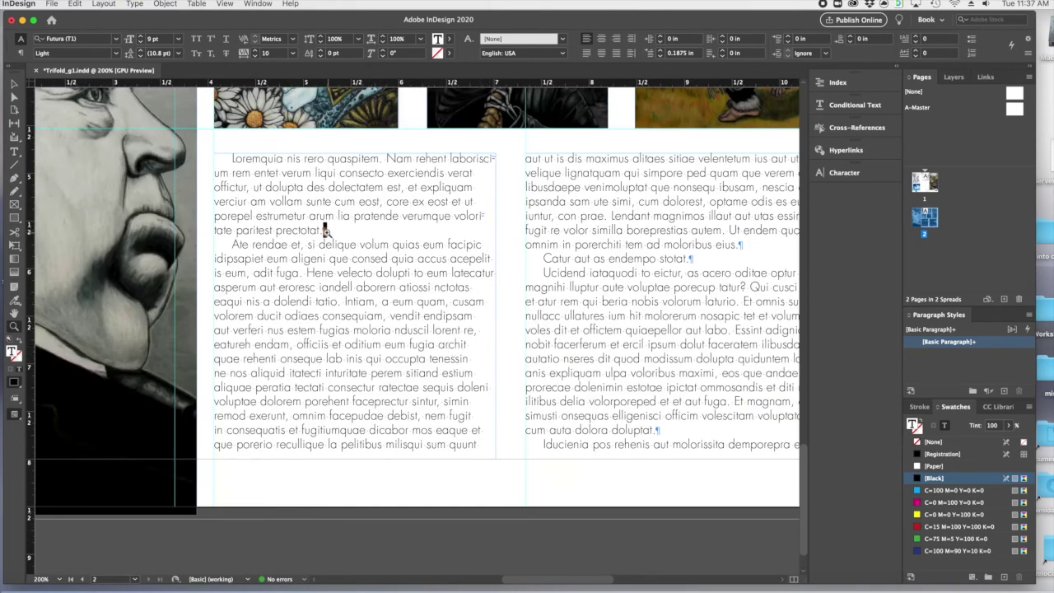
{"action": "key", "text": "Escape"}
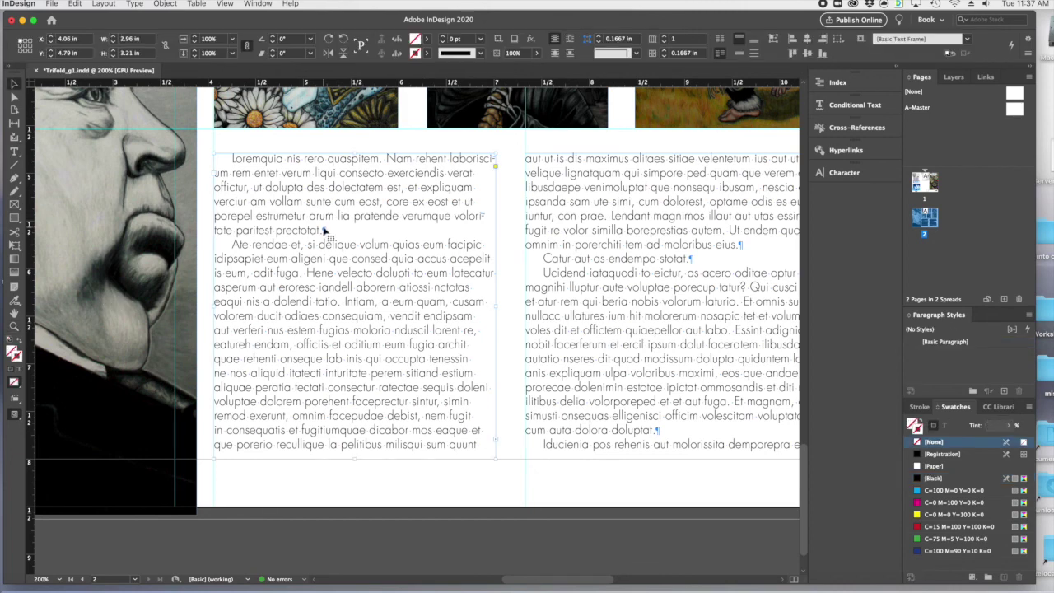
{"action": "double_click", "coordinate": [325, 232]}
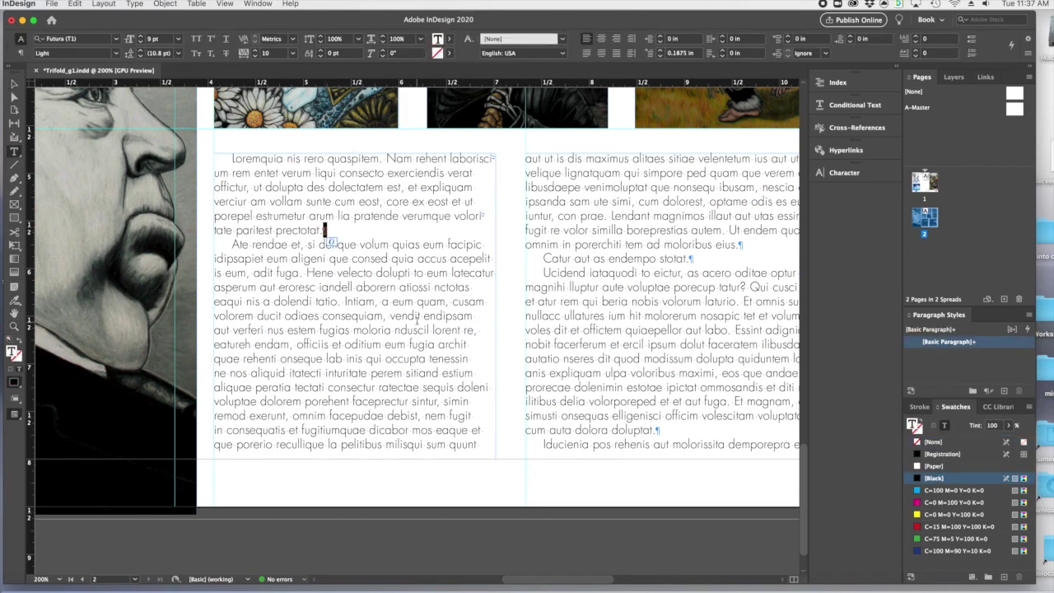